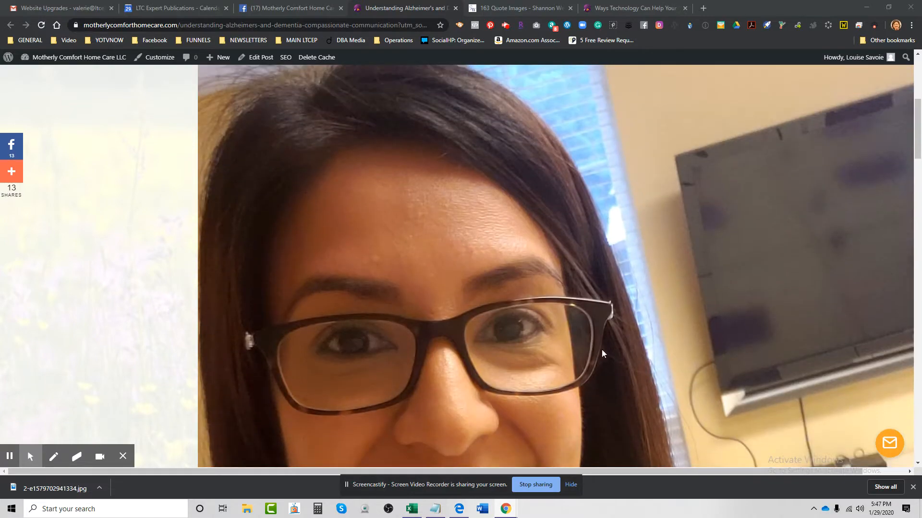
# - Compare the header image on the Alzheimer's communication post with the one on the Ways Technology Can Help Your Senior Feel Included post
pyautogui.scroll(5, 454, 342)
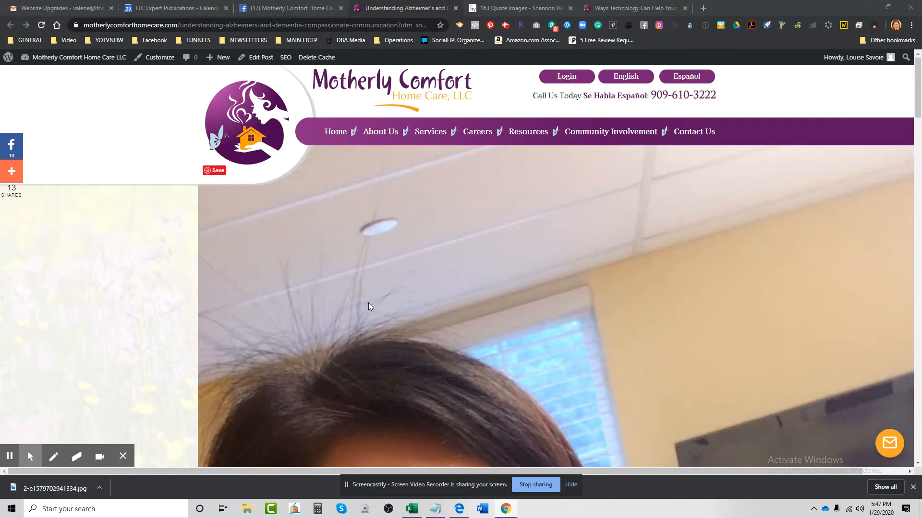
pyautogui.click(624, 8)
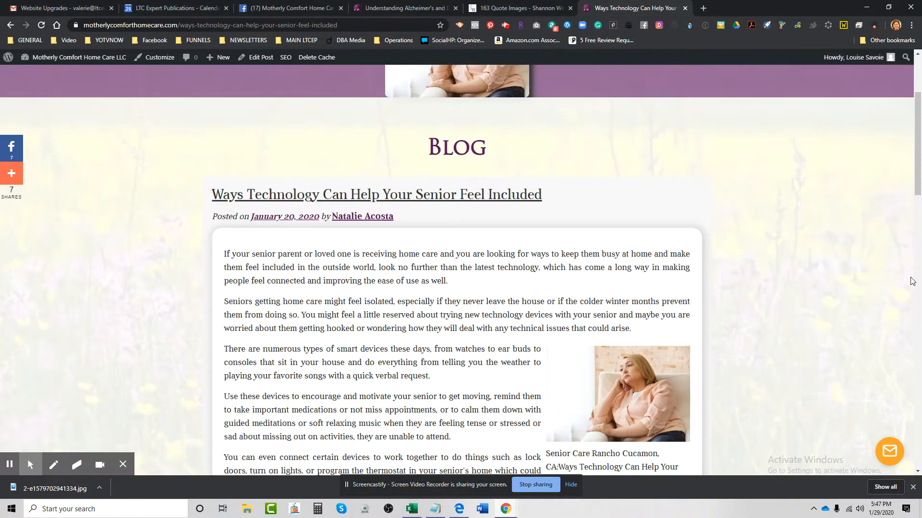
pyautogui.scroll(3, 896, 289)
pyautogui.scroll(-2, 806, 302)
pyautogui.scroll(1, 807, 303)
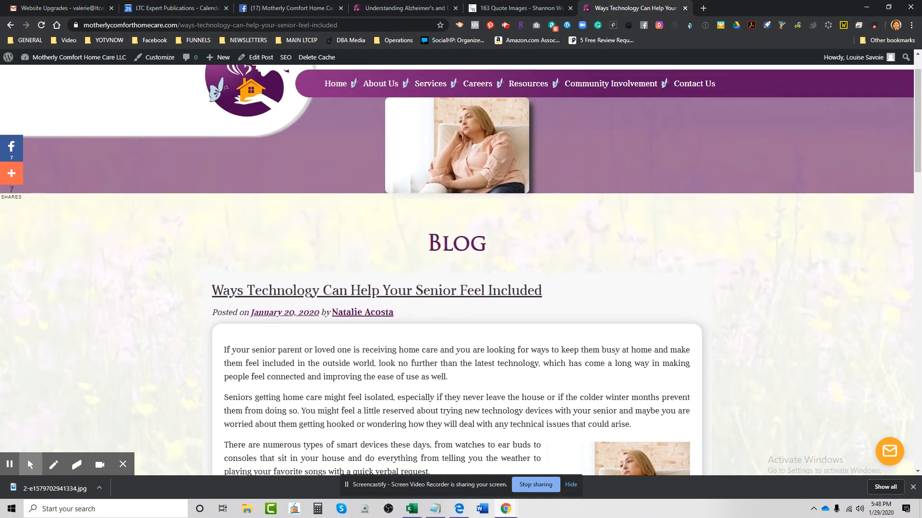
# - Examine the oversized header photo and the article beneath it on the Alzheimer's post, and check the post's image on the Facebook page
pyautogui.click(398, 8)
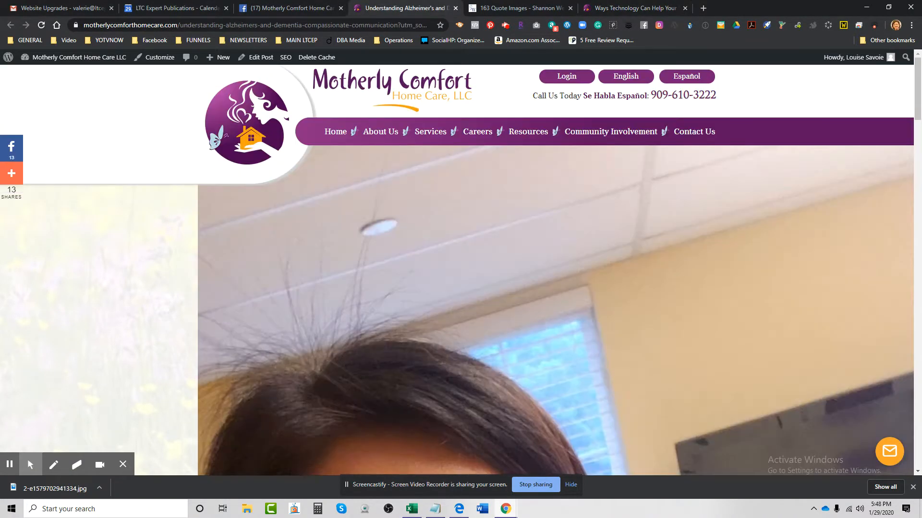
pyautogui.scroll(-2, 562, 277)
pyautogui.scroll(-10, 561, 273)
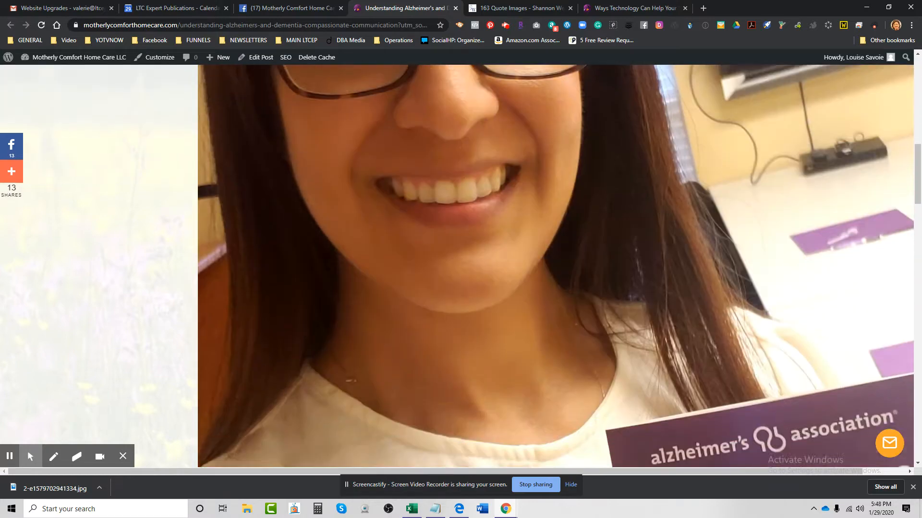
pyautogui.scroll(-2, 561, 273)
pyautogui.scroll(8, 639, 240)
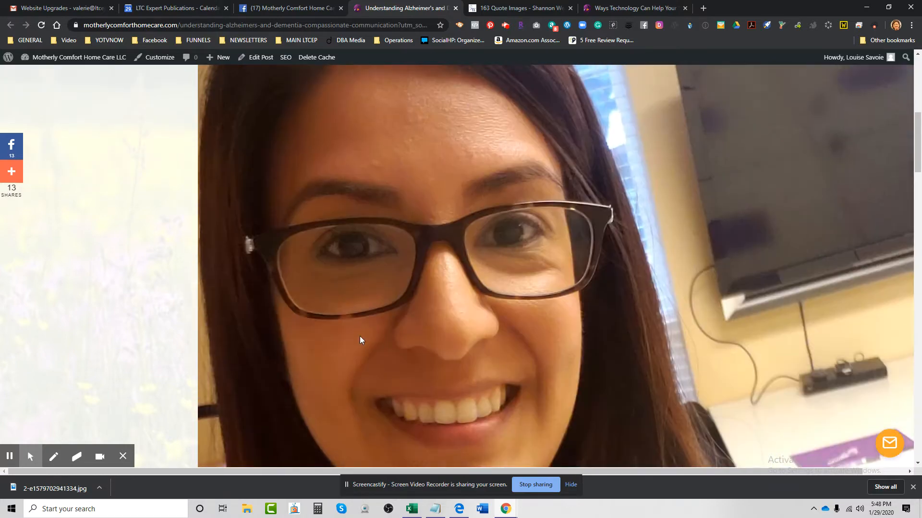
pyautogui.scroll(7, 474, 352)
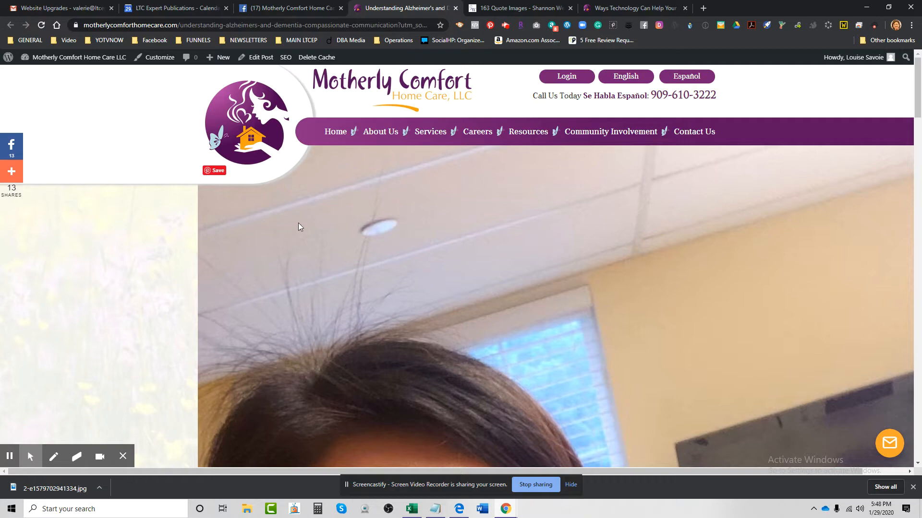
pyautogui.scroll(-3, 403, 297)
pyautogui.scroll(-15, 403, 298)
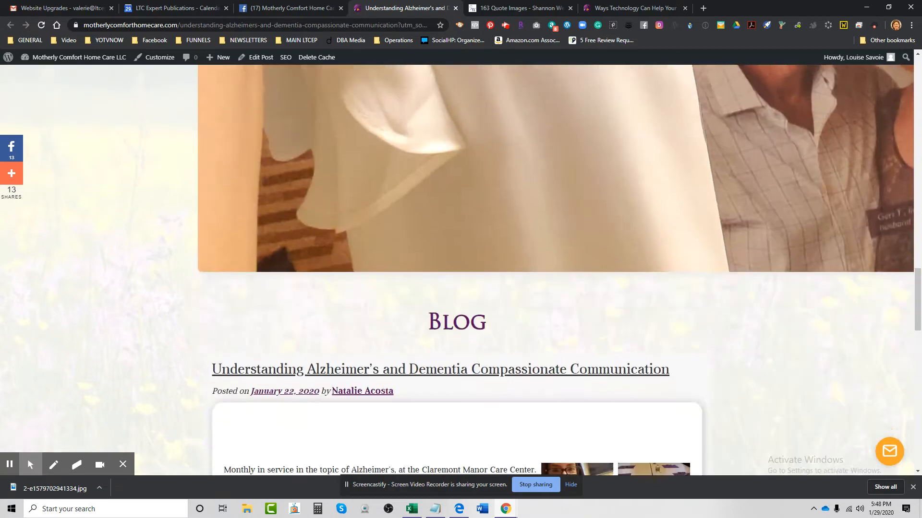
pyautogui.scroll(7, 404, 297)
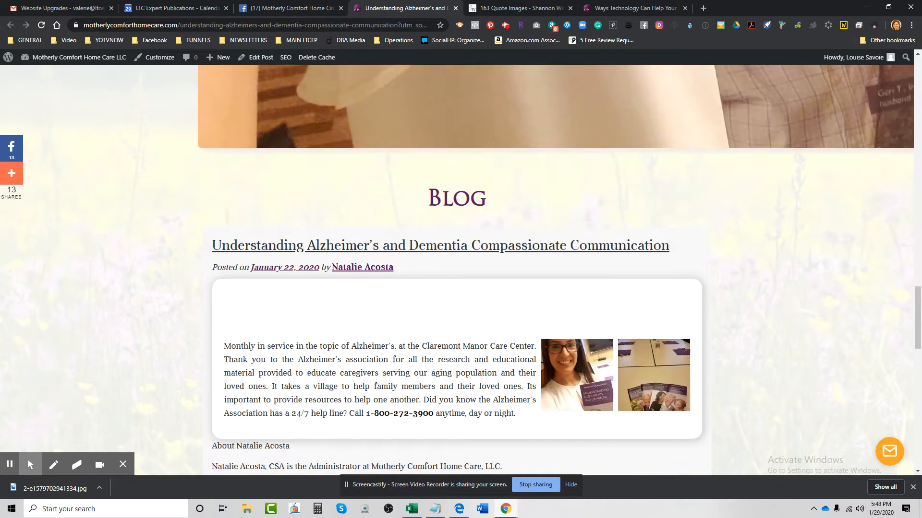
pyautogui.scroll(2, 371, 215)
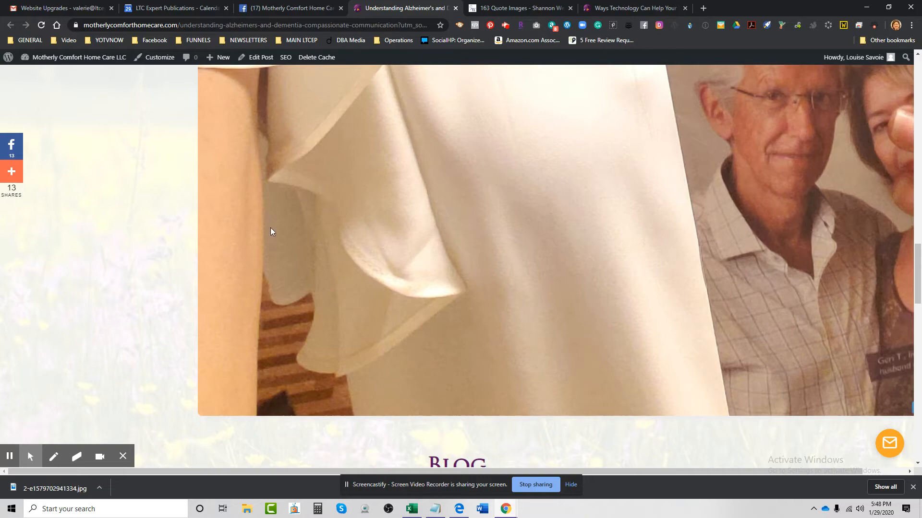
pyautogui.scroll(20, 315, 289)
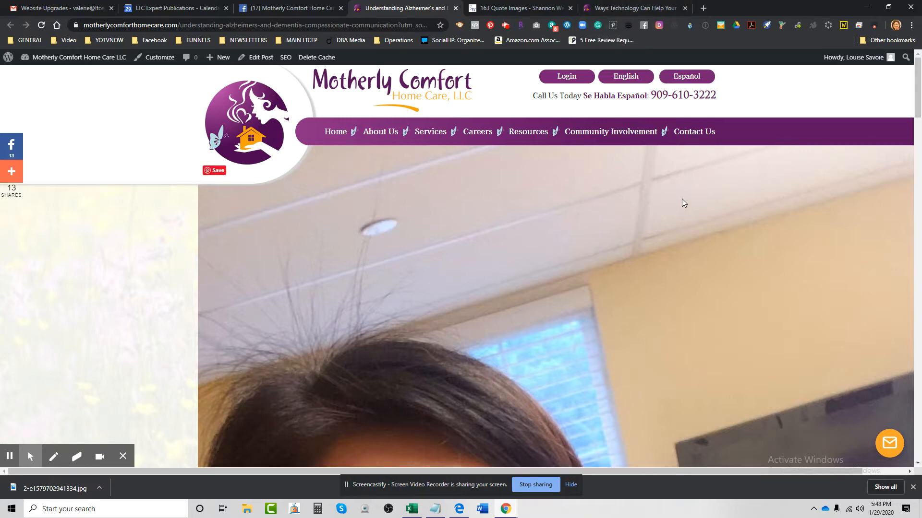
pyautogui.click(265, 9)
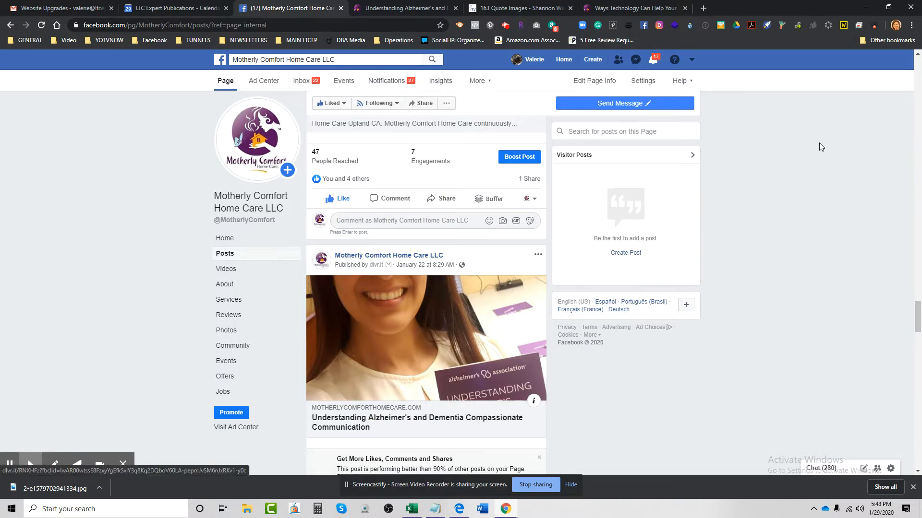
# - Open picmonkey.com in a new browser tab, choose to edit an image, and allow the site to run Flash
pyautogui.click(704, 8)
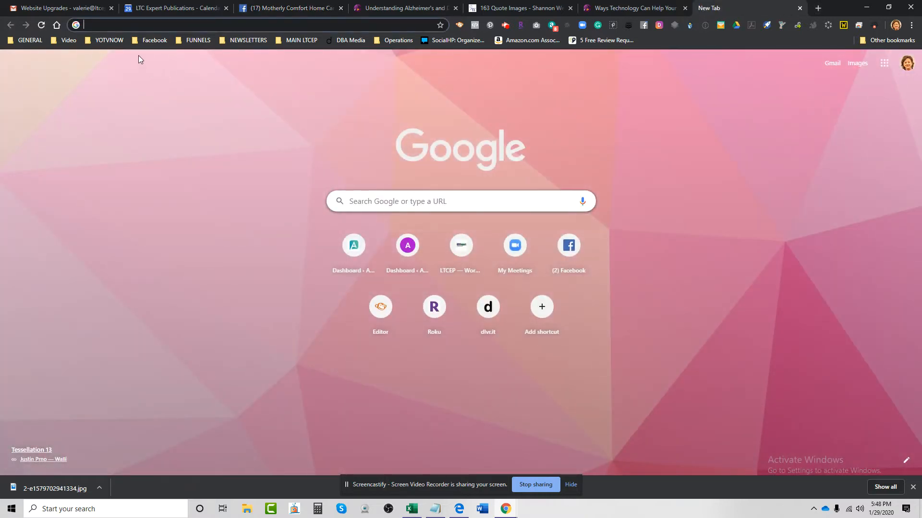
pyautogui.write('picmonkey.com')
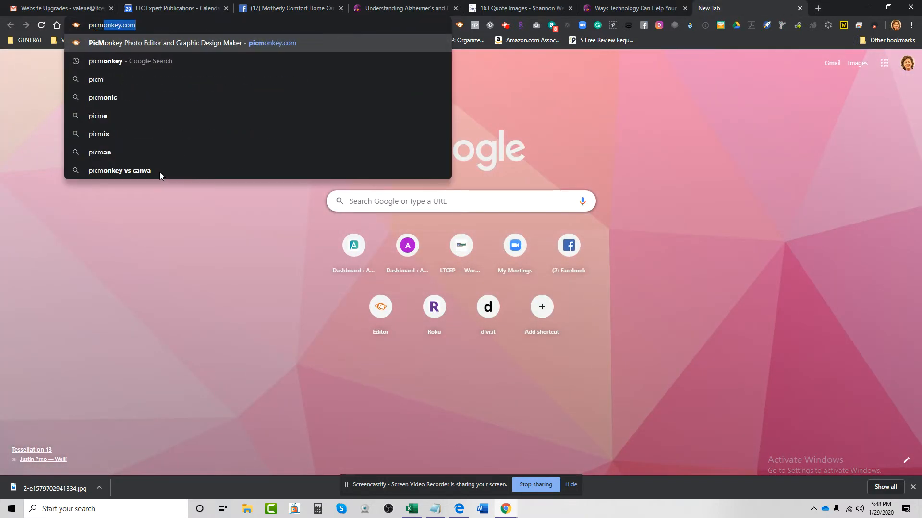
pyautogui.press('Return')
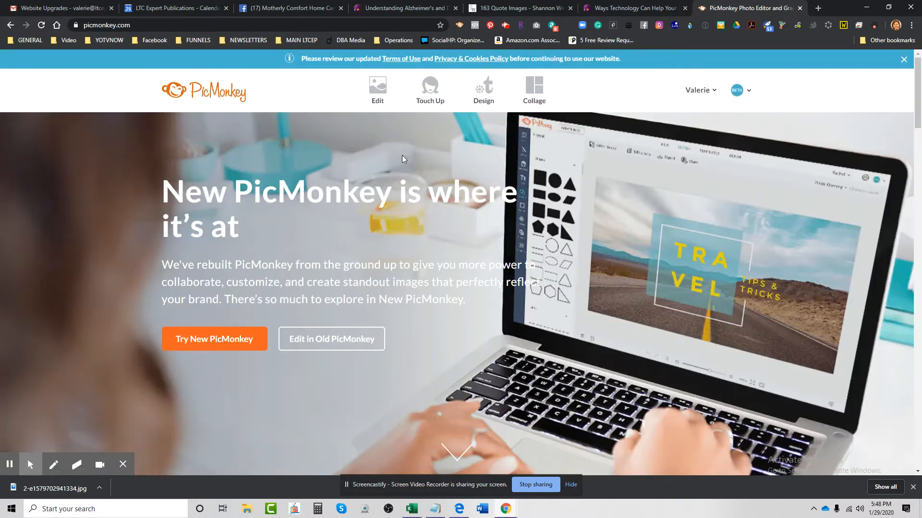
pyautogui.click(377, 89)
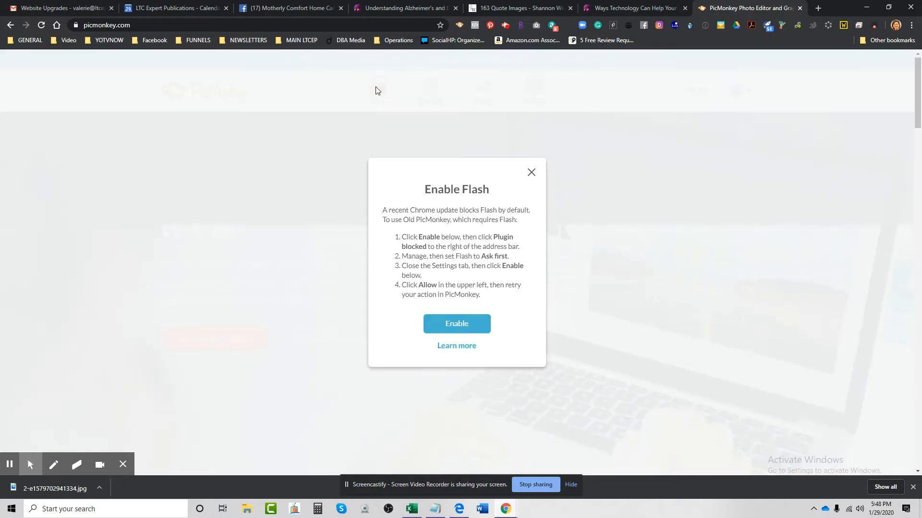
pyautogui.click(469, 325)
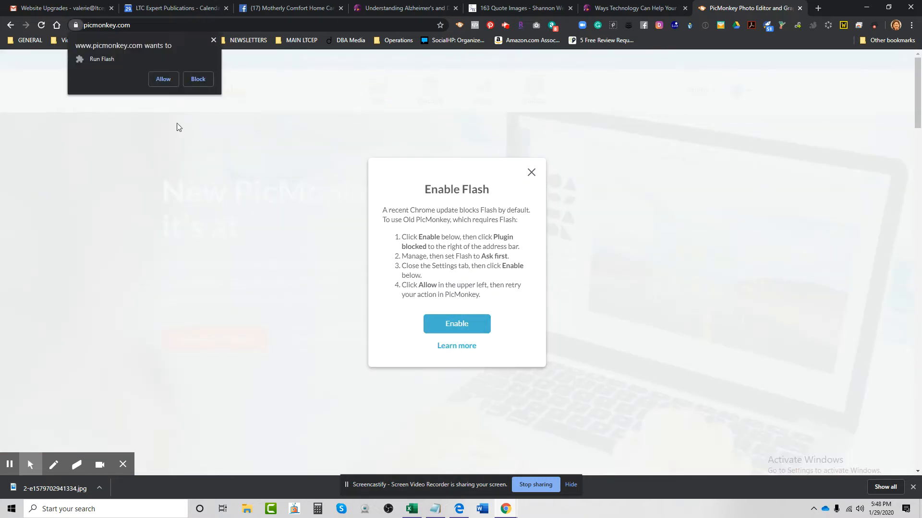
pyautogui.click(165, 82)
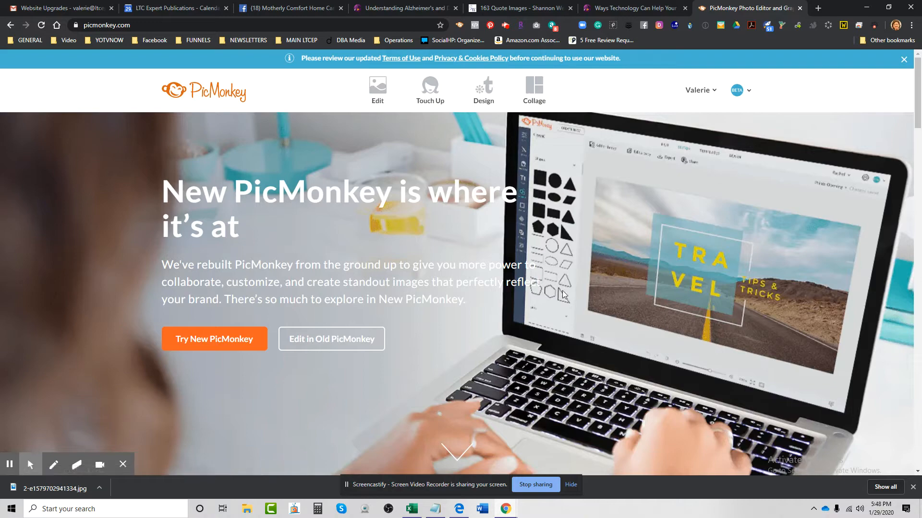
pyautogui.moveTo(377, 86)
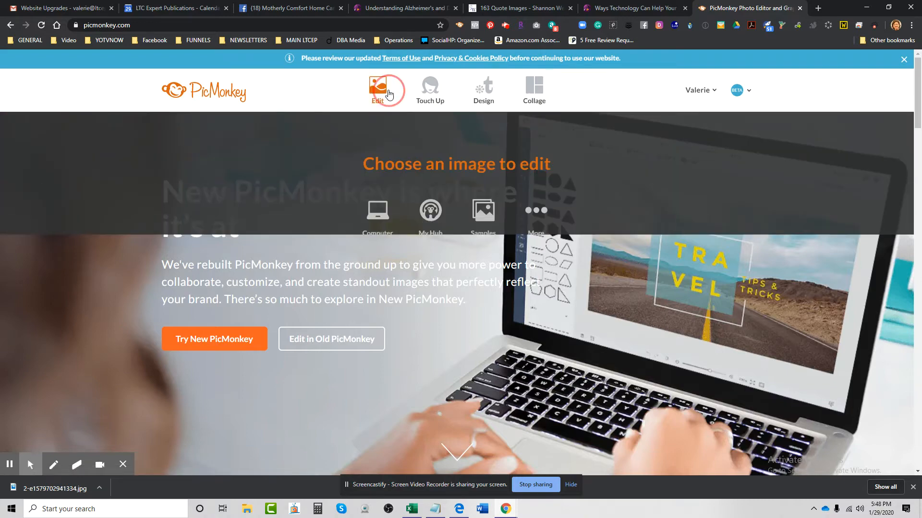
pyautogui.click(377, 208)
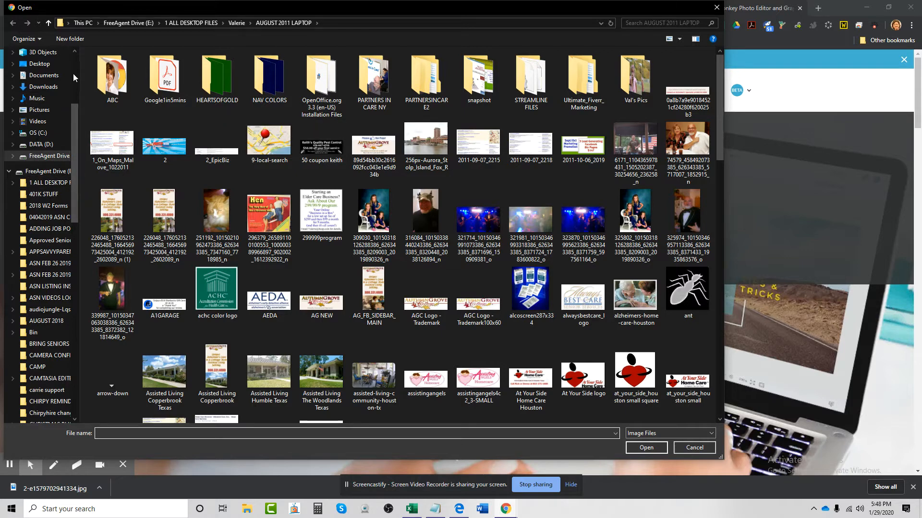
pyautogui.scroll(5, 75, 80)
pyautogui.click(40, 72)
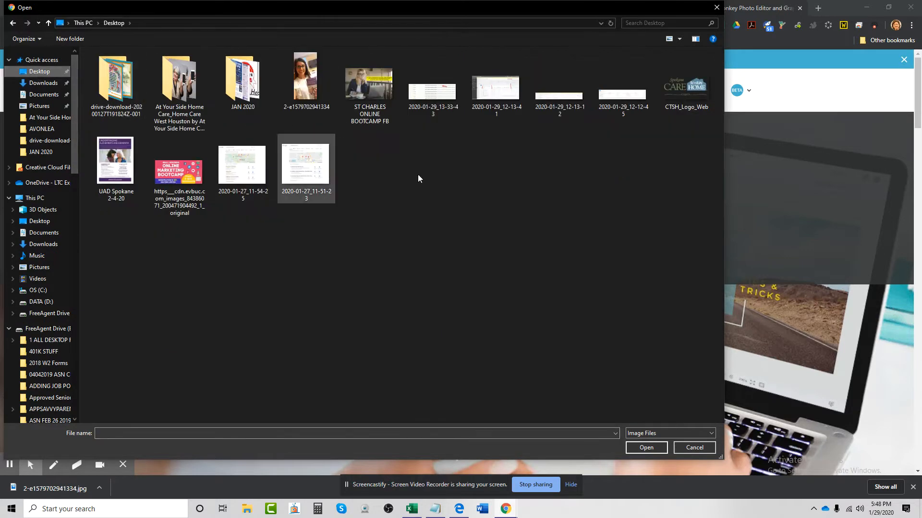
pyautogui.click(300, 80)
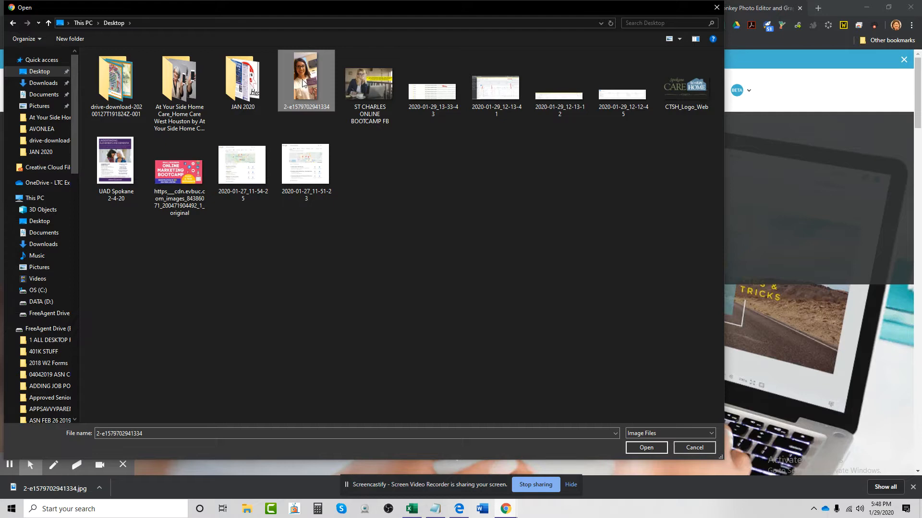
pyautogui.click(643, 447)
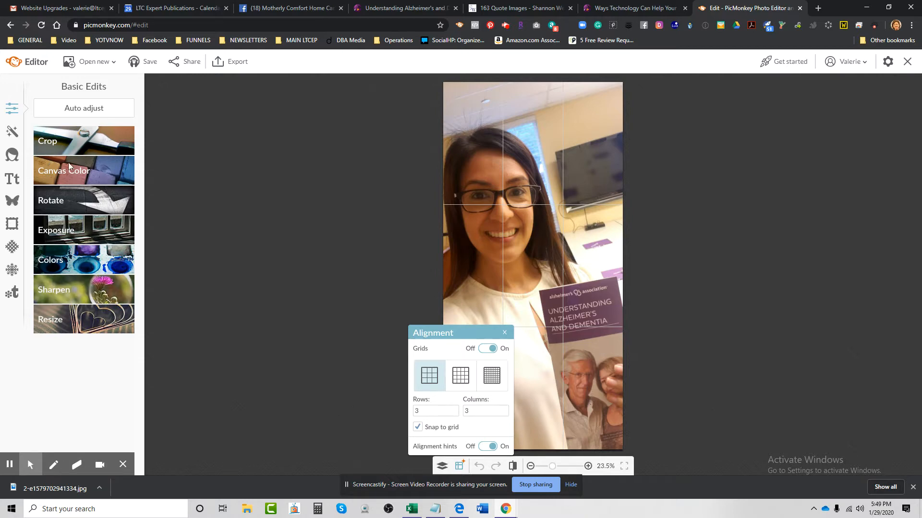
# - Crop the photo to 1592 x 1858 across its full width, from just above the head to the bottom of the booklet title
pyautogui.click(64, 148)
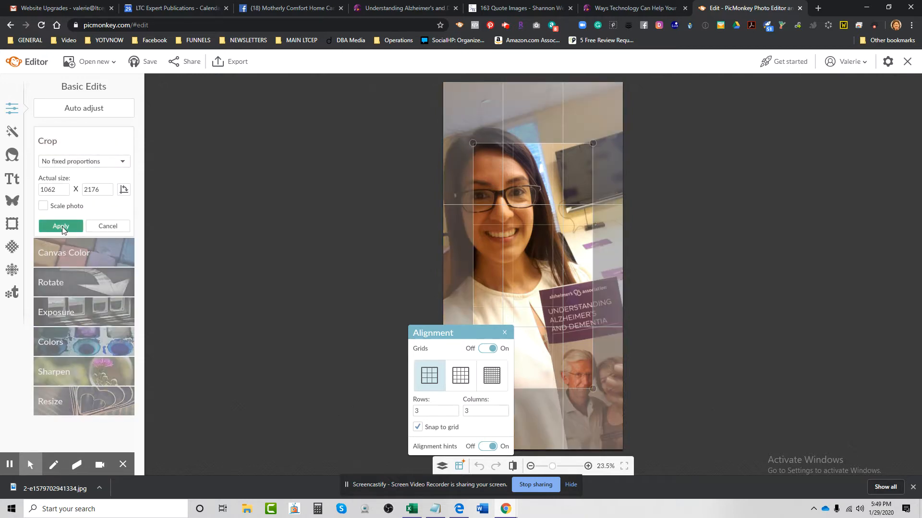
pyautogui.moveTo(547, 264); pyautogui.dragTo(517, 250)
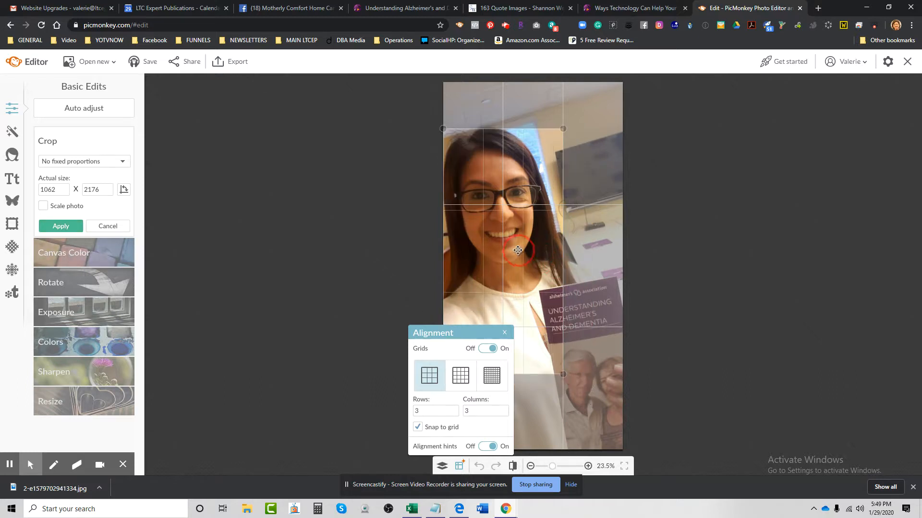
pyautogui.moveTo(474, 332); pyautogui.dragTo(337, 311)
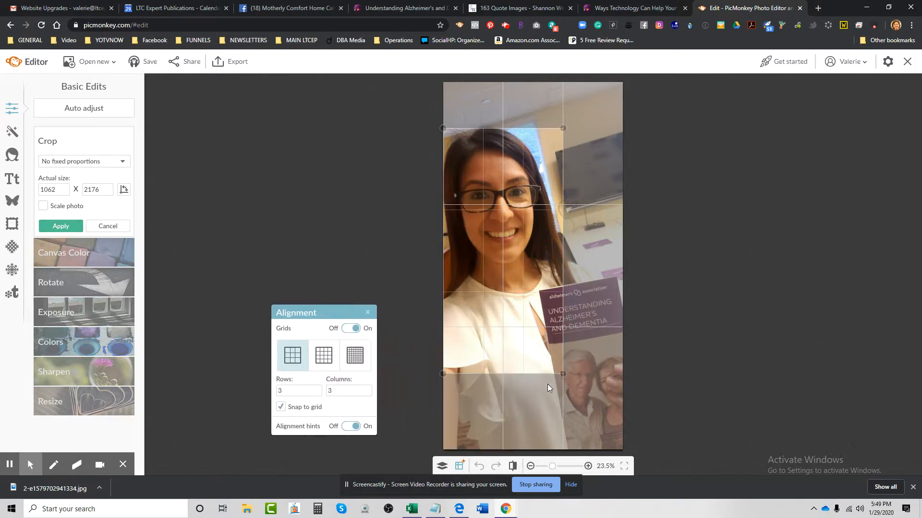
pyautogui.moveTo(561, 374); pyautogui.dragTo(623, 339)
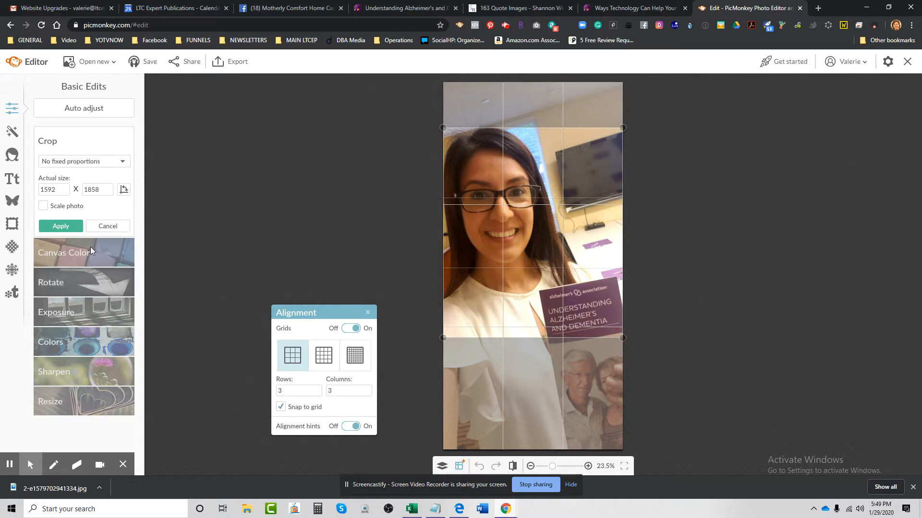
pyautogui.click(67, 227)
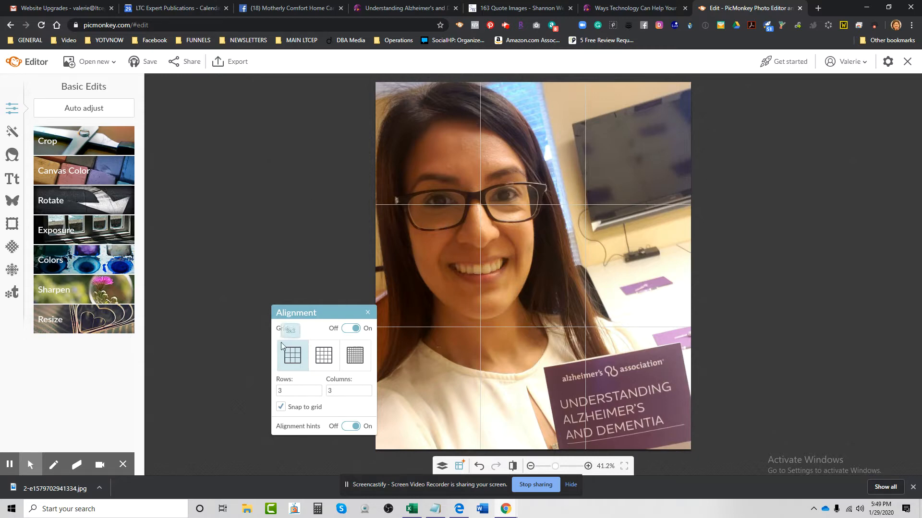
# - Export the cropped photo as a JPG named test and save it to the Desktop
pyautogui.click(232, 63)
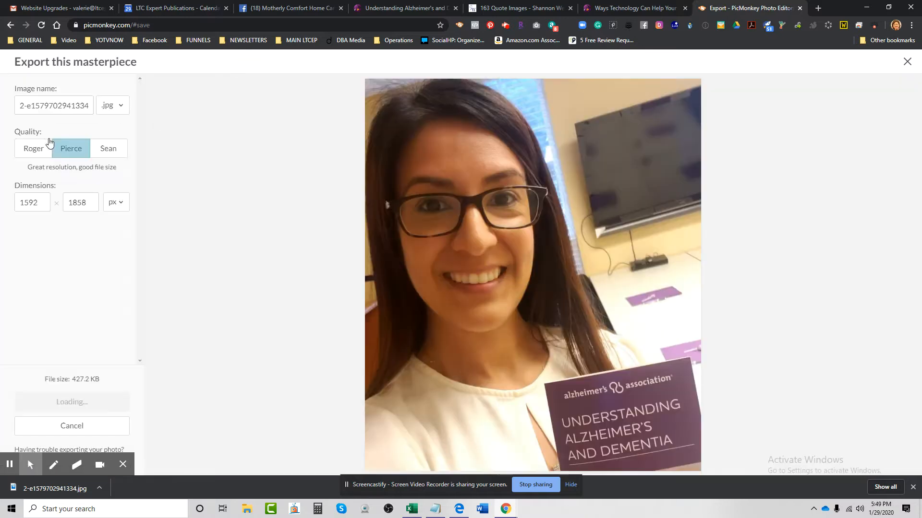
pyautogui.tripleClick(86, 103)
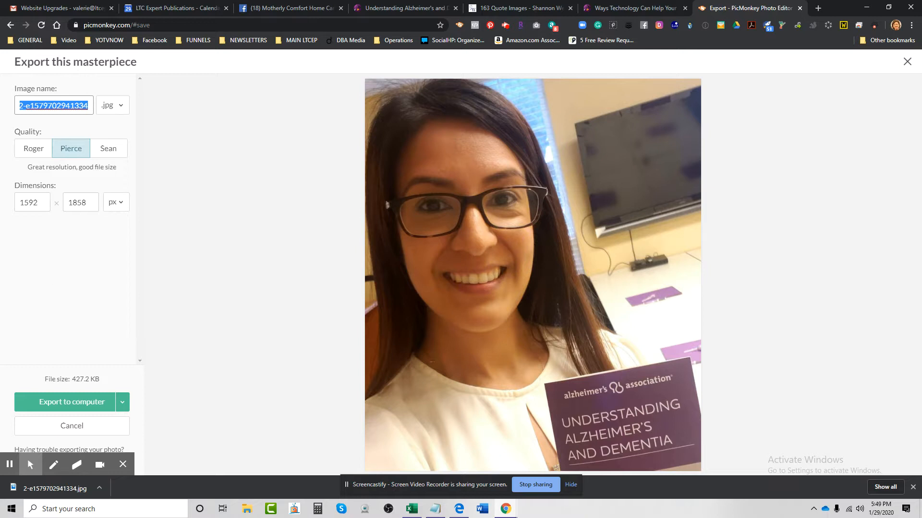
pyautogui.write('test')
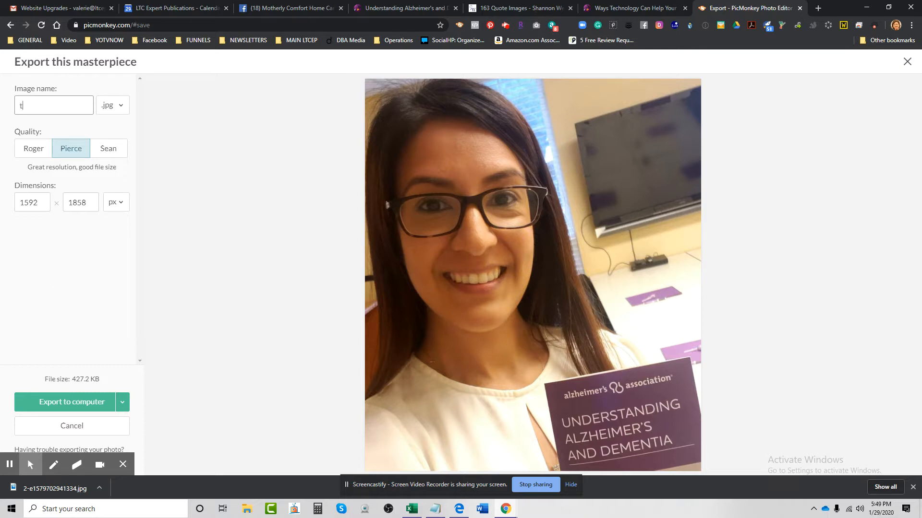
pyautogui.click(80, 407)
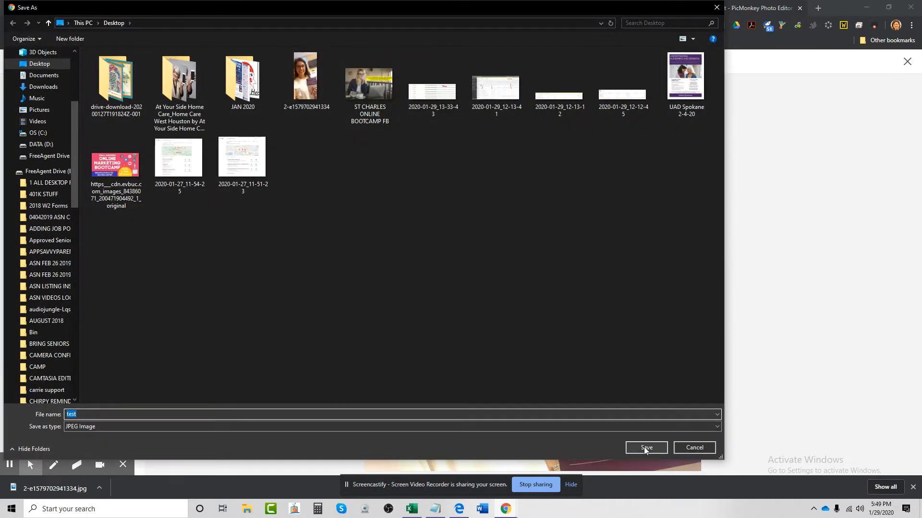
pyautogui.click(646, 447)
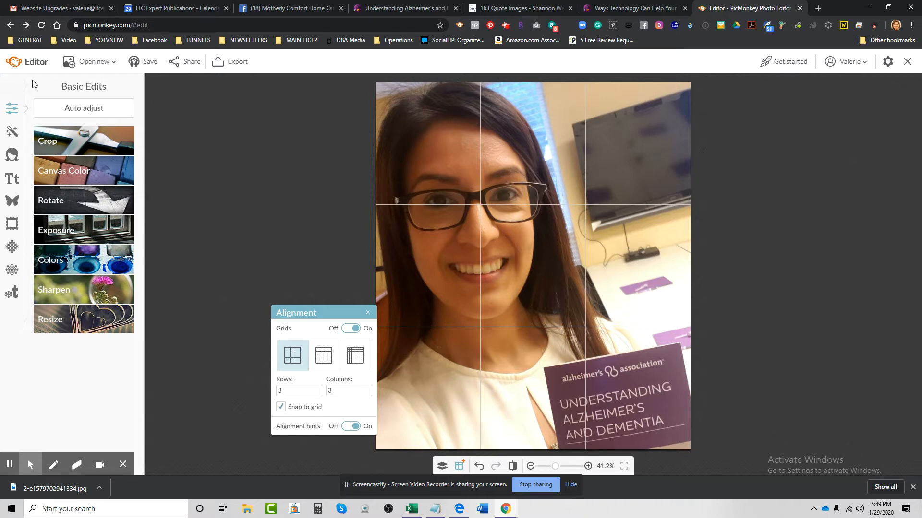
# - Try to open a new image for editing from Facebook
pyautogui.click(93, 65)
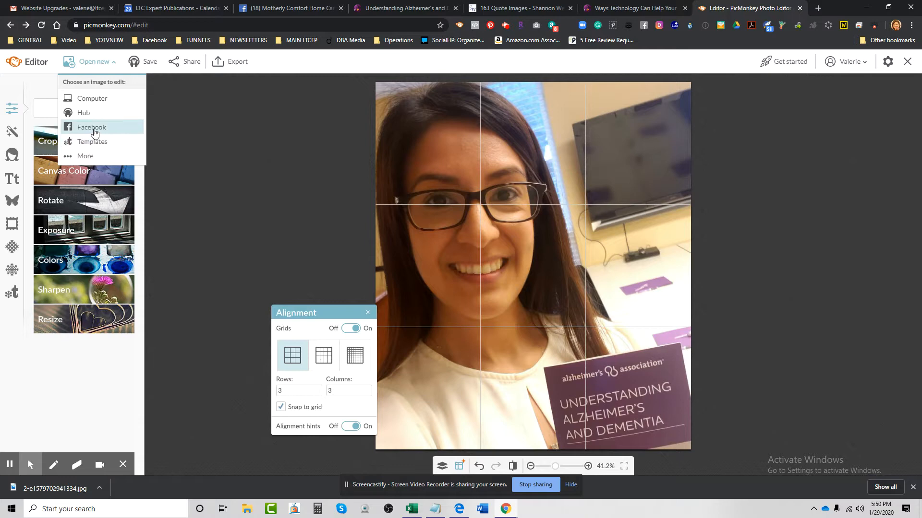
pyautogui.click(94, 130)
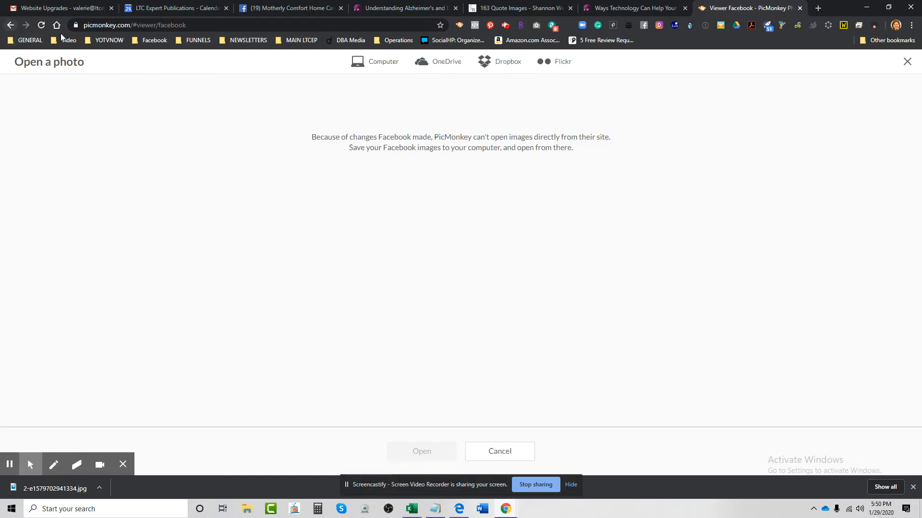
# - Leave the photo import, start a blank 1200 x 628 Facebook canvas from the templates, and move the Alignment palette off it
pyautogui.click(906, 63)
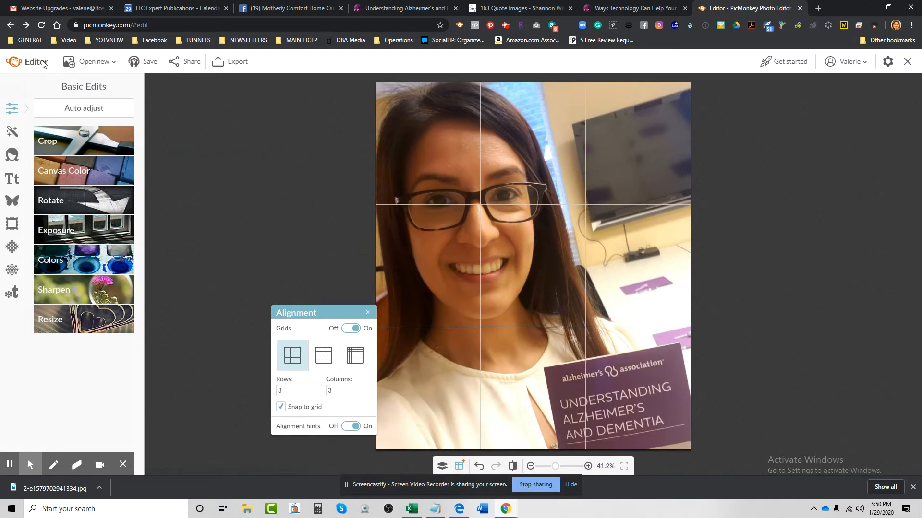
pyautogui.click(88, 64)
pyautogui.click(91, 142)
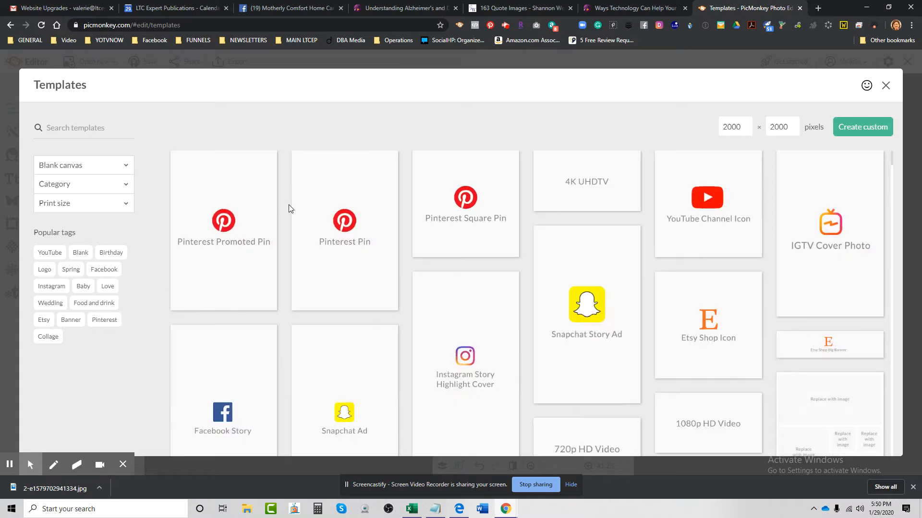
pyautogui.click(74, 165)
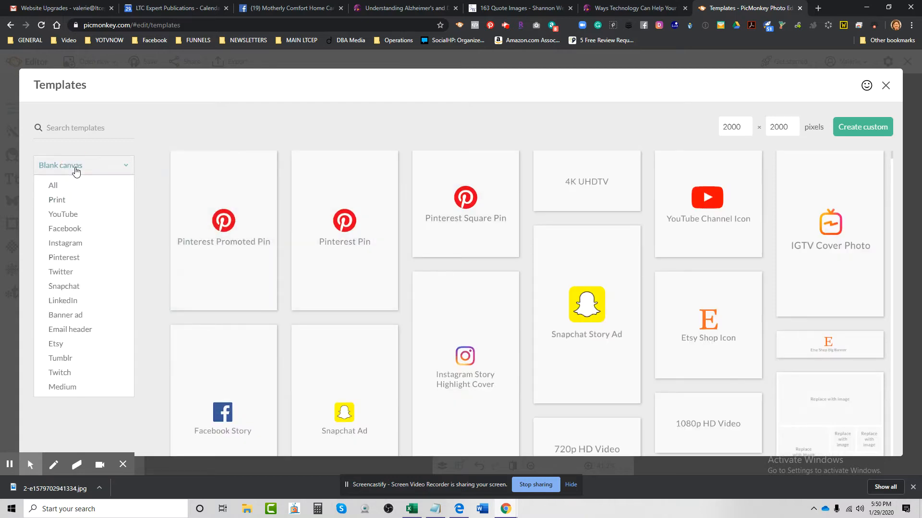
pyautogui.click(81, 227)
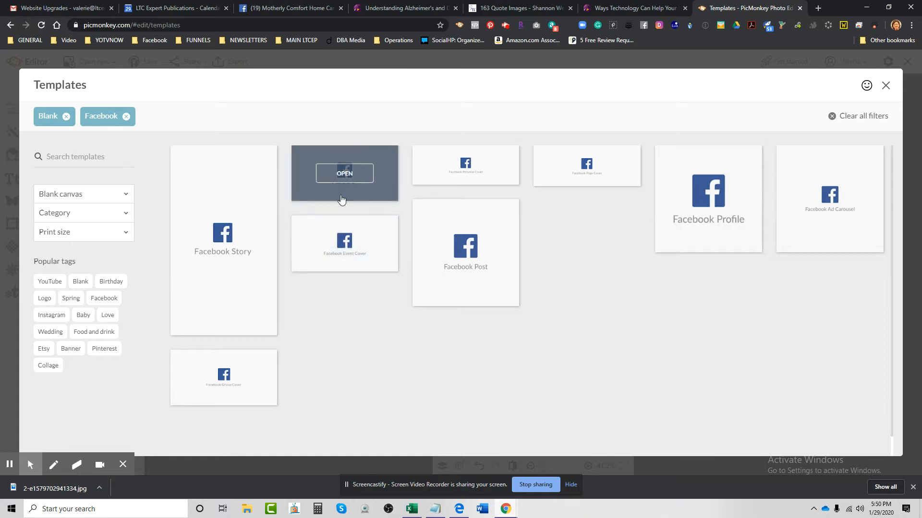
pyautogui.click(340, 177)
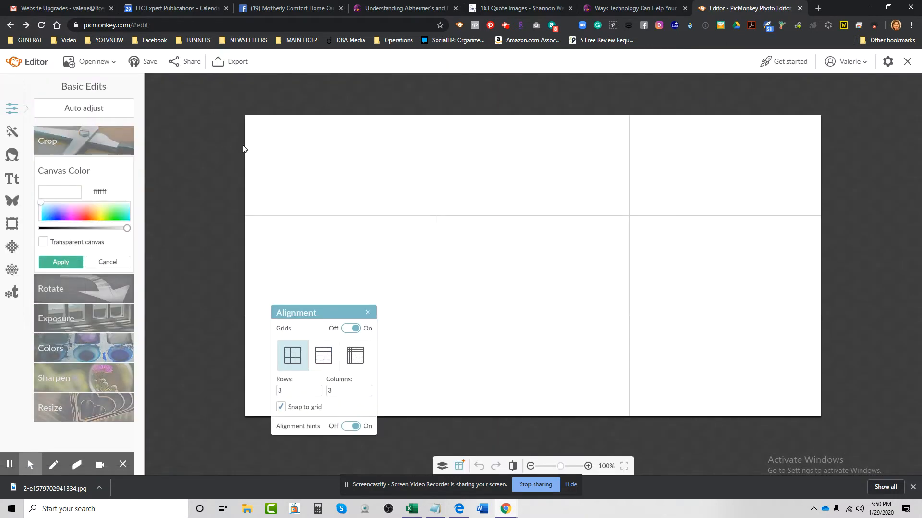
pyautogui.moveTo(335, 315); pyautogui.dragTo(202, 377)
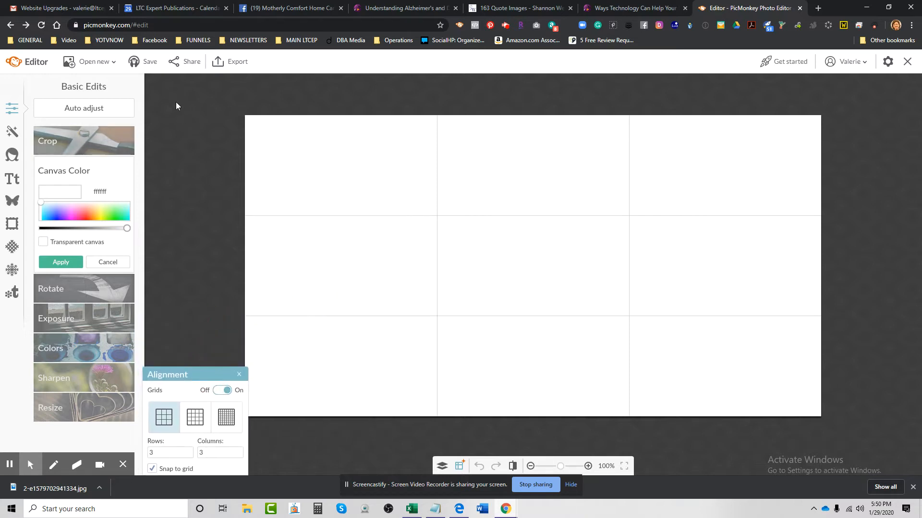
# - Add the test image from the computer's Desktop folder to the blank canvas as a graphic
pyautogui.click(13, 202)
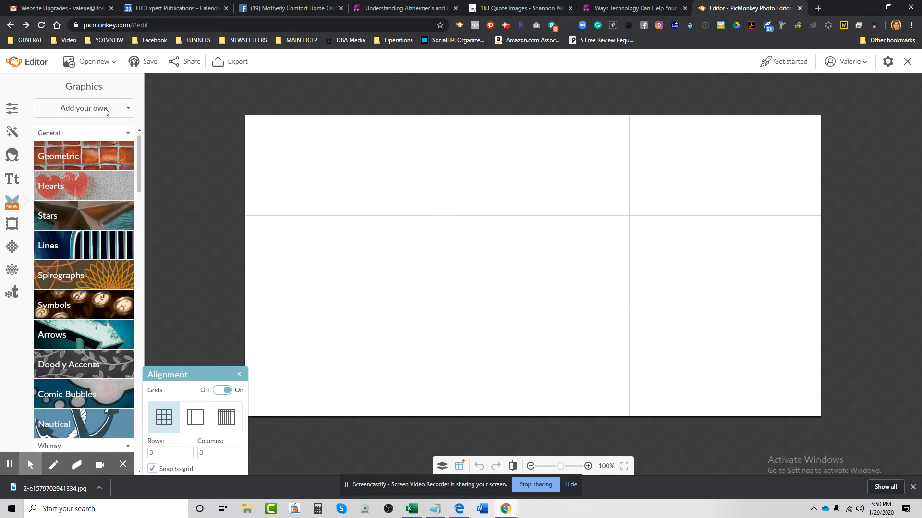
pyautogui.click(88, 161)
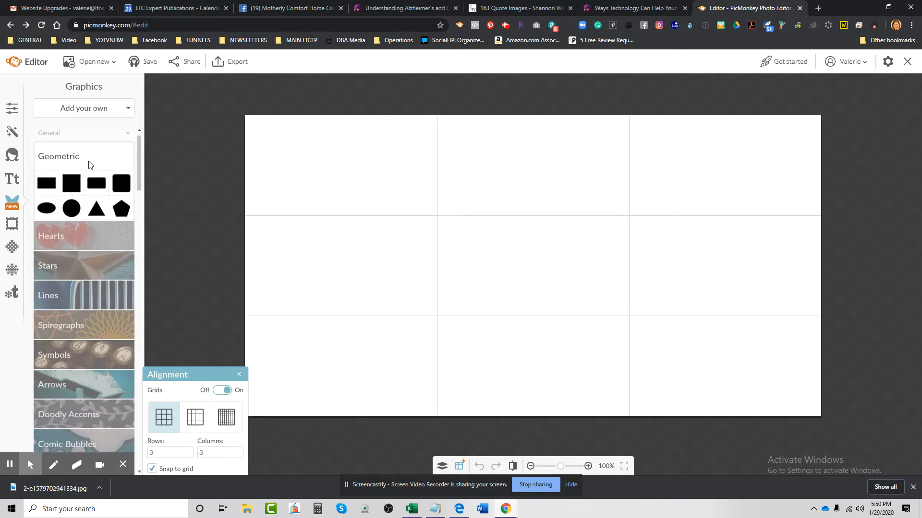
pyautogui.click(94, 118)
pyautogui.click(82, 129)
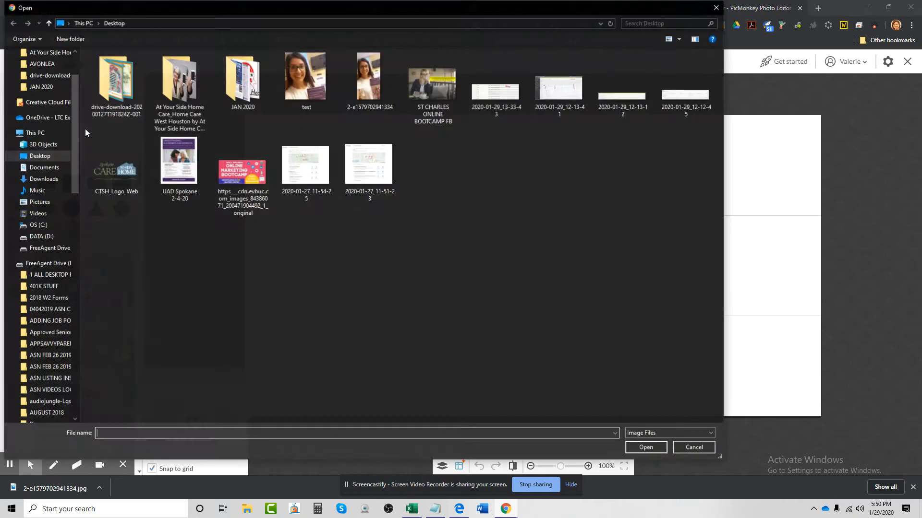
pyautogui.click(290, 106)
pyautogui.click(646, 447)
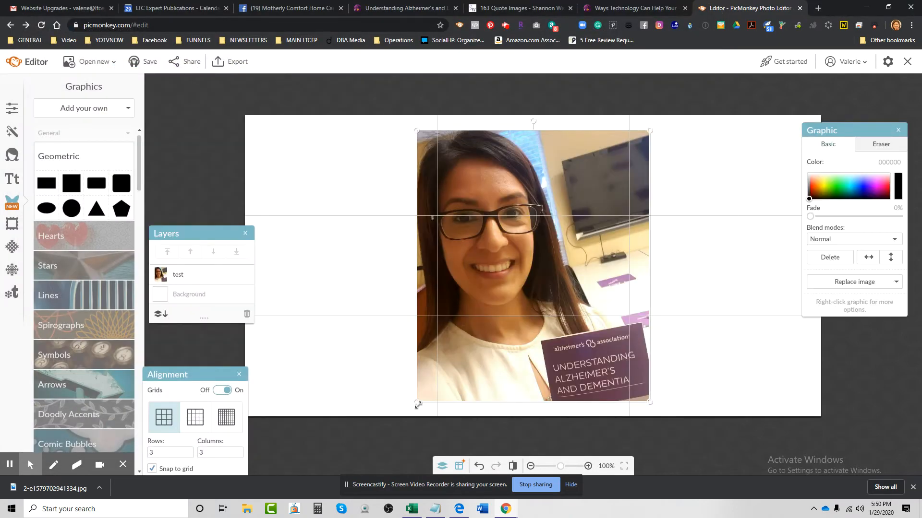
# - Enlarge the photo to nearly the full canvas height, centre it with a thin margin above and below, and deselect it
pyautogui.moveTo(417, 405); pyautogui.dragTo(405, 418)
pyautogui.moveTo(617, 170); pyautogui.dragTo(624, 164)
pyautogui.moveTo(656, 125); pyautogui.dragTo(663, 115)
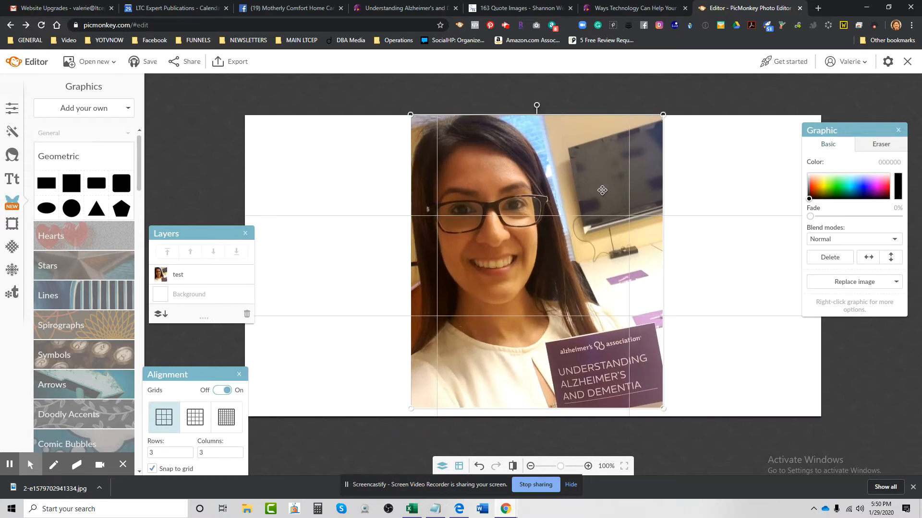
pyautogui.moveTo(411, 409); pyautogui.dragTo(403, 418)
pyautogui.moveTo(479, 359); pyautogui.dragTo(479, 359)
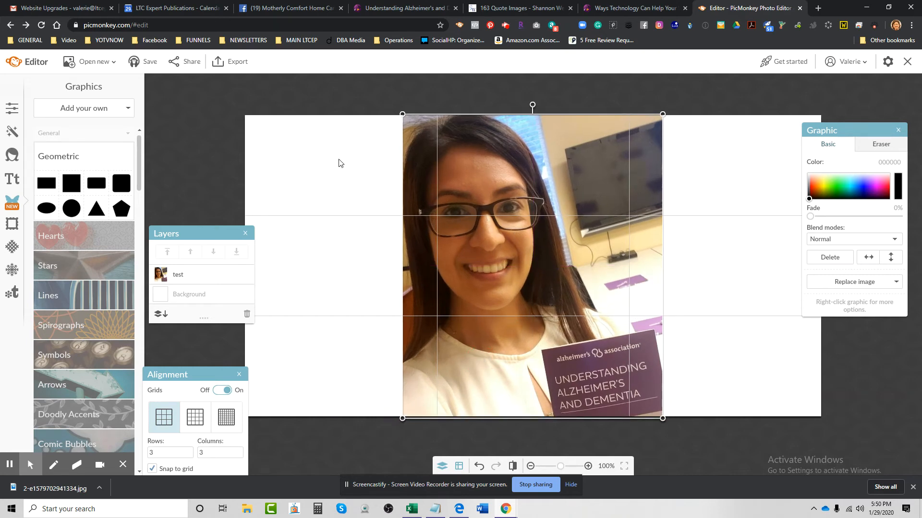
pyautogui.moveTo(403, 113); pyautogui.dragTo(407, 120)
pyautogui.click(469, 163)
pyautogui.click(328, 258)
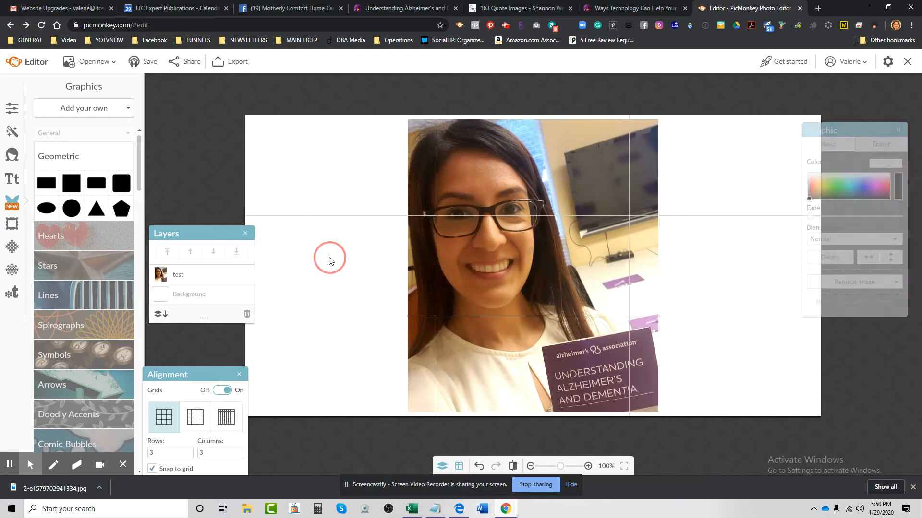
# - Try a black rectangle graphic in the white area left of the photo and delete it
pyautogui.click(47, 183)
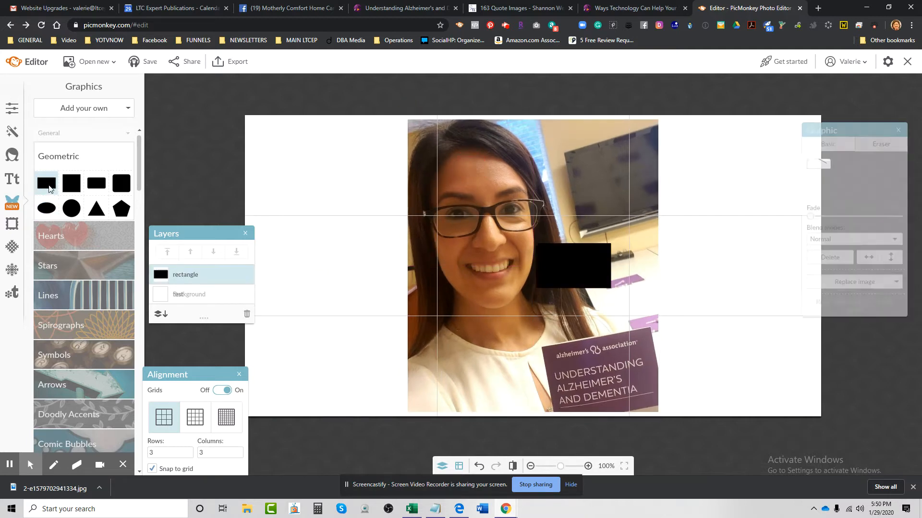
pyautogui.click(376, 183)
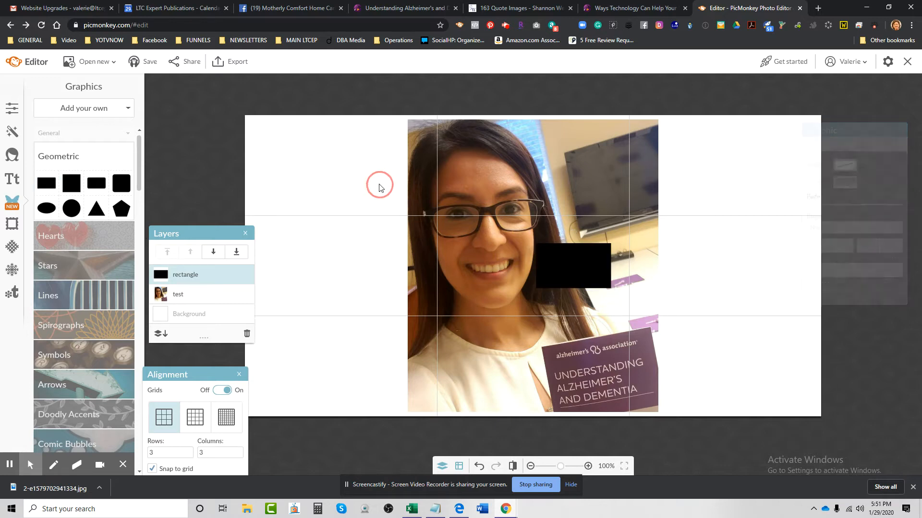
pyautogui.moveTo(607, 252); pyautogui.dragTo(346, 260)
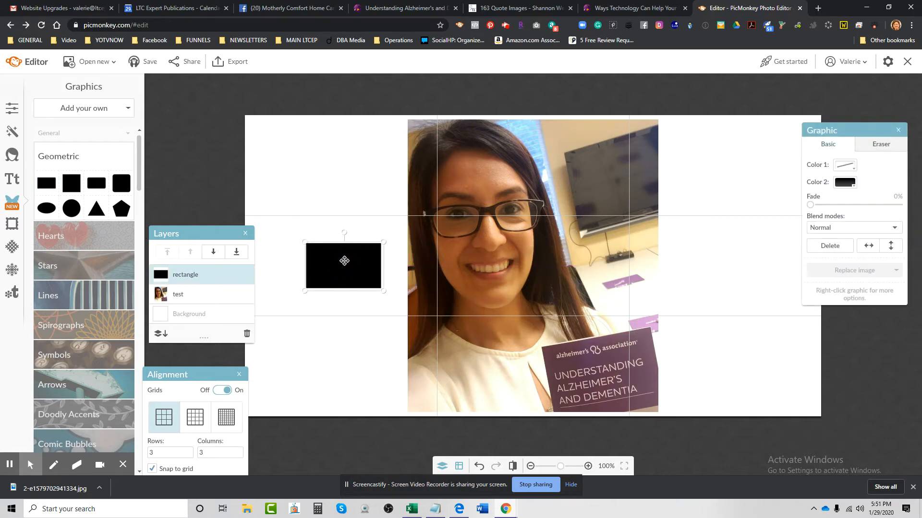
pyautogui.press('Delete')
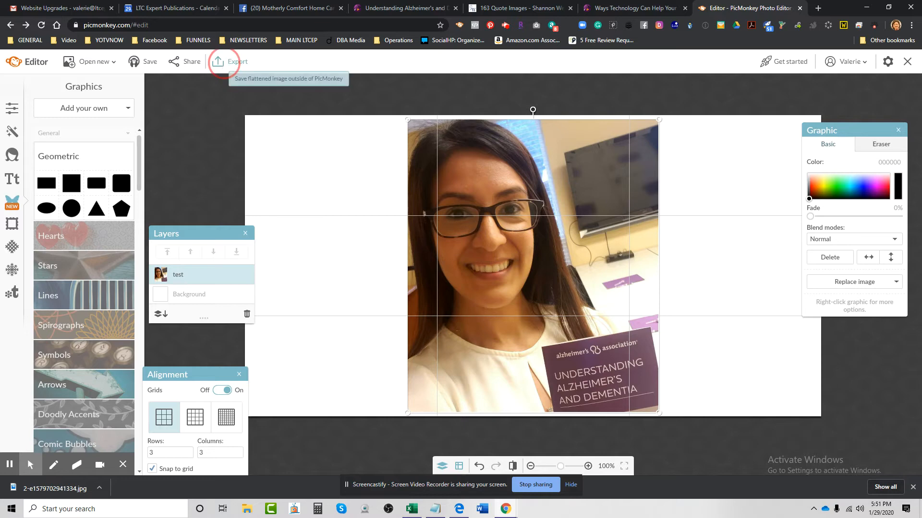
# - Export the Facebook-sized design as a JPG named test2 and save it to the Desktop
pyautogui.click(224, 64)
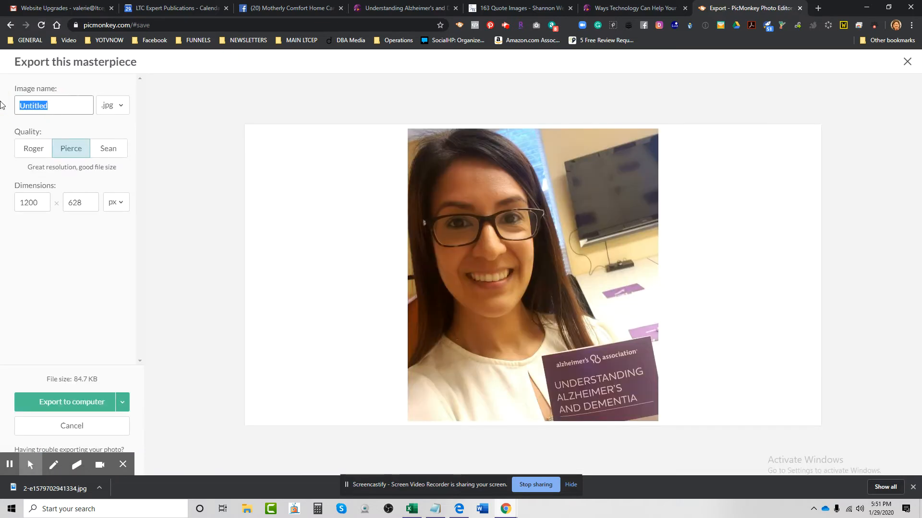
pyautogui.write('test2')
pyautogui.press('Return')
pyautogui.click(643, 448)
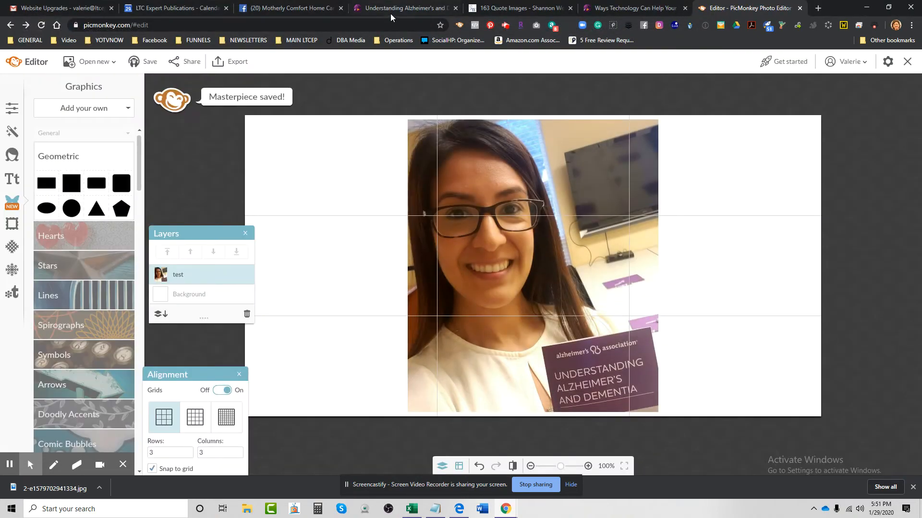
# - Switch to the Motherly Comfort Home Care WordPress site and create a new post titled TESTING IMAGES
pyautogui.click(398, 9)
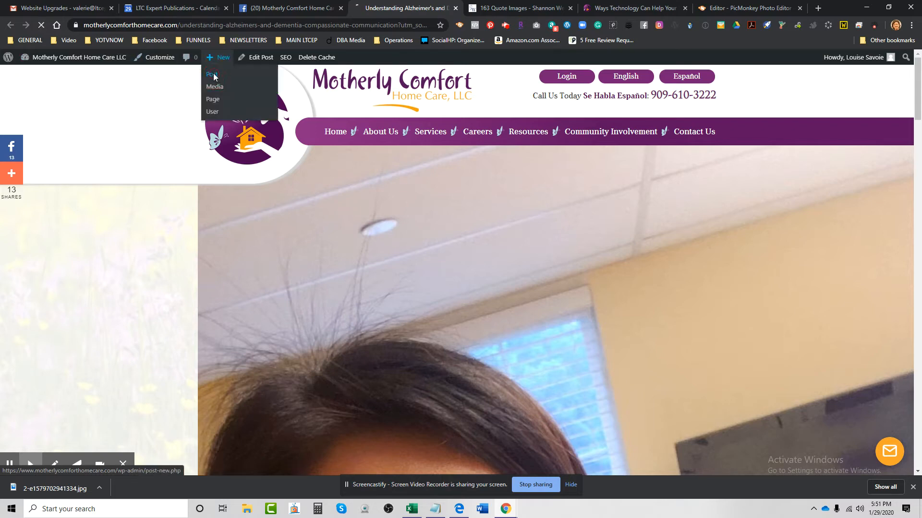
pyautogui.click(214, 75)
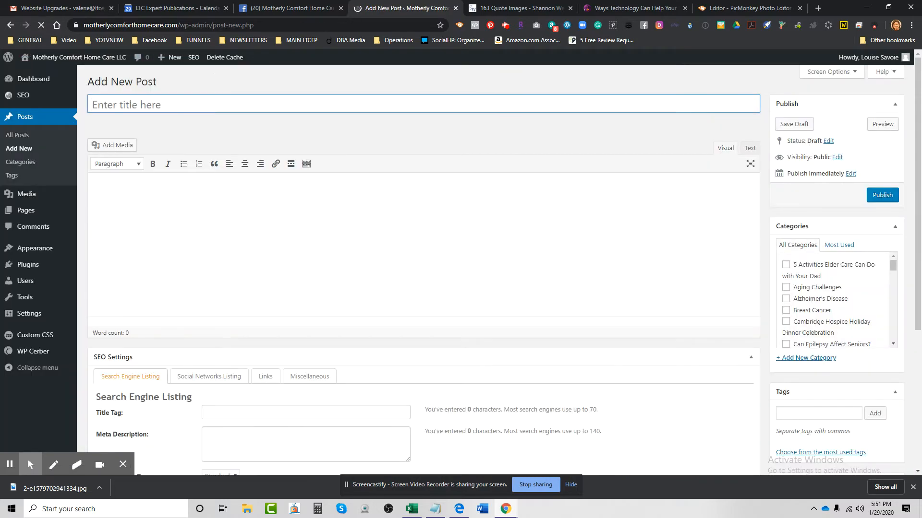
pyautogui.write('T')
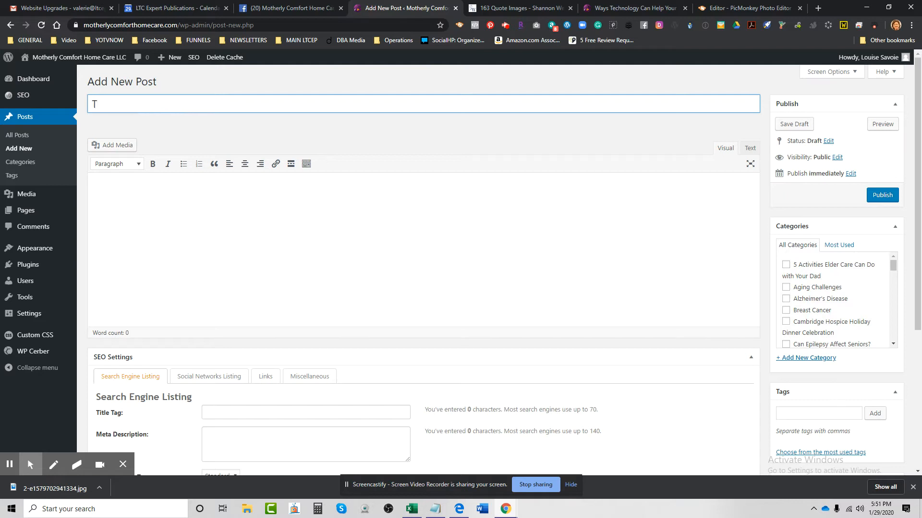
pyautogui.write('ESTING IMAGES')
# - Enter the filler body text "dglgnlwfgnlfgnlfgnlfgn TESTING IMAGE" and insert an empty line above it
pyautogui.click(207, 217)
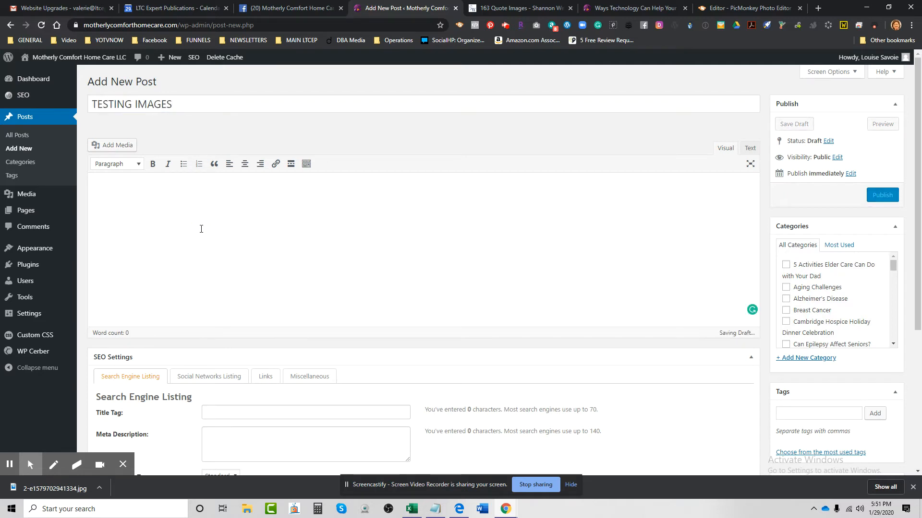
pyautogui.write('dglgnlwfgnlfgn')
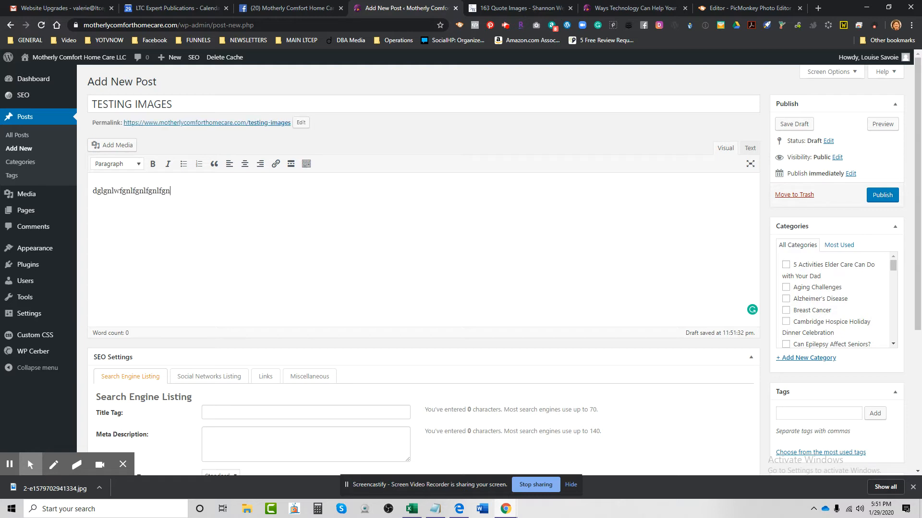
pyautogui.write('lfgn TEST')
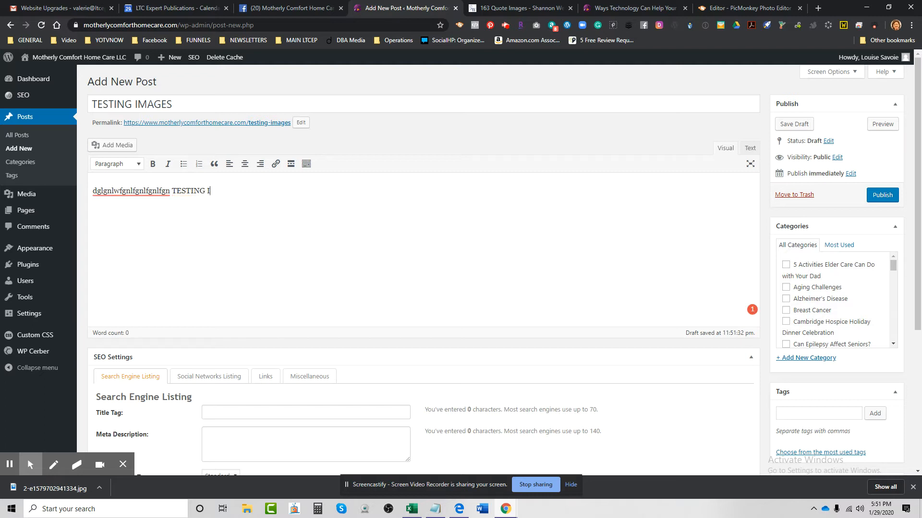
pyautogui.click(94, 192)
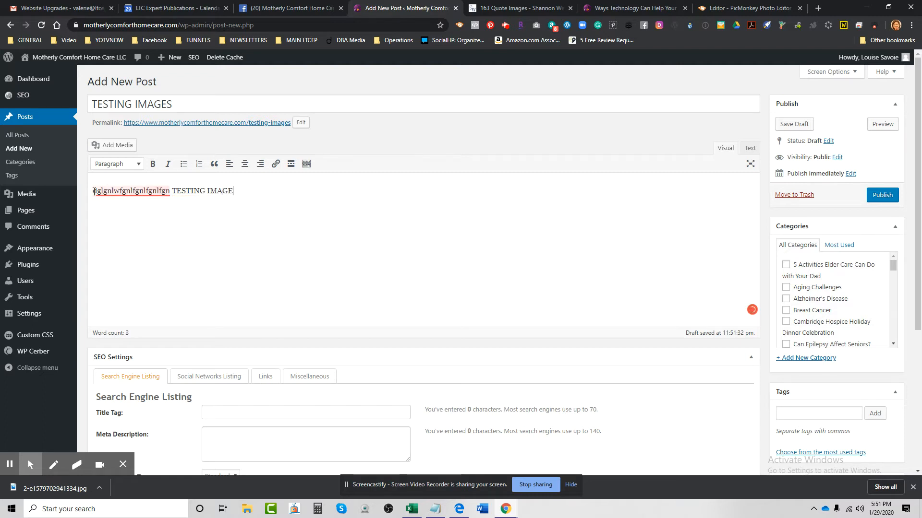
pyautogui.press('Return')
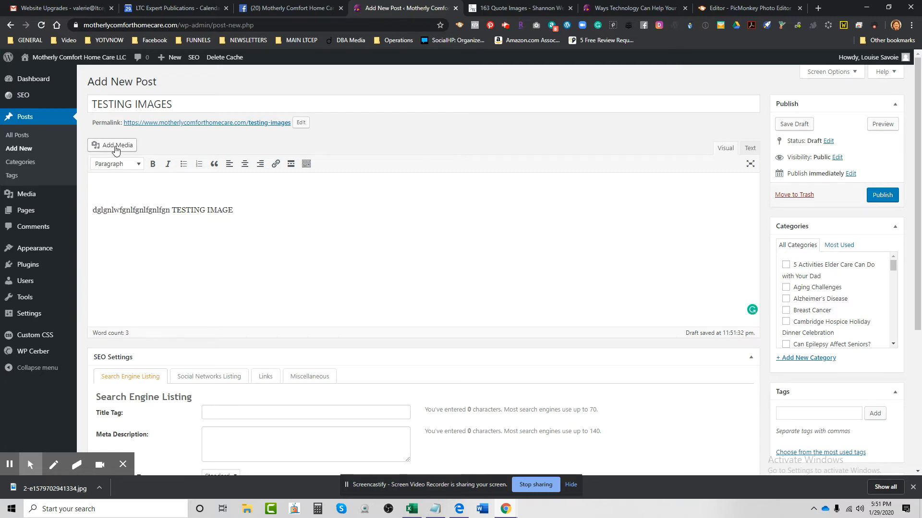
# - Upload test2 from the Desktop to the media library for this post
pyautogui.click(115, 145)
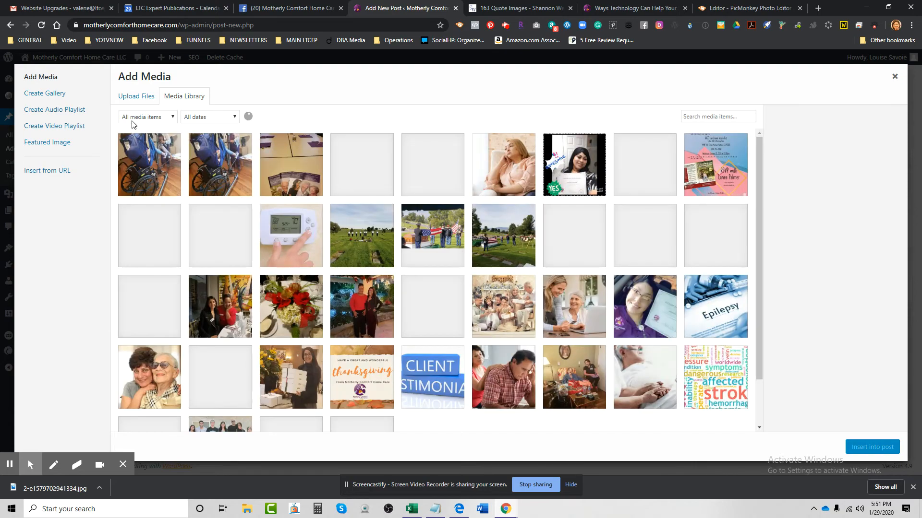
pyautogui.click(133, 97)
pyautogui.click(496, 263)
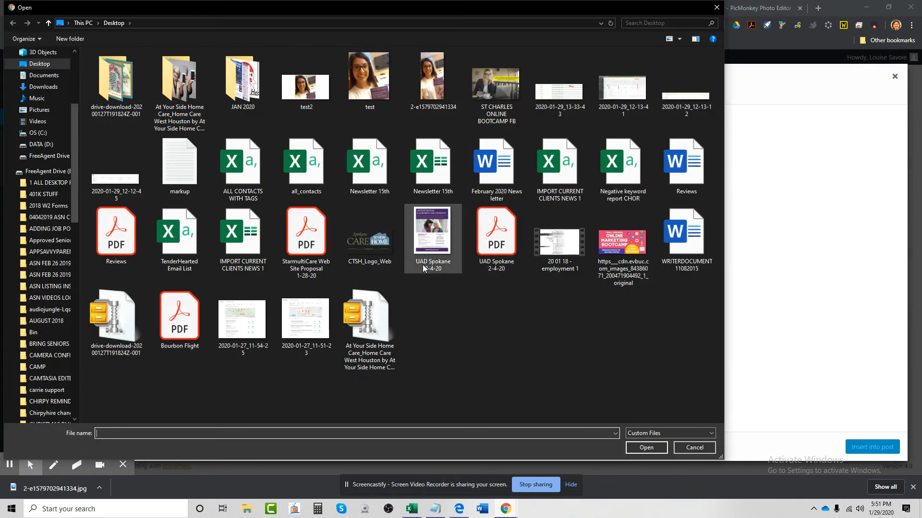
pyautogui.click(307, 81)
pyautogui.click(627, 451)
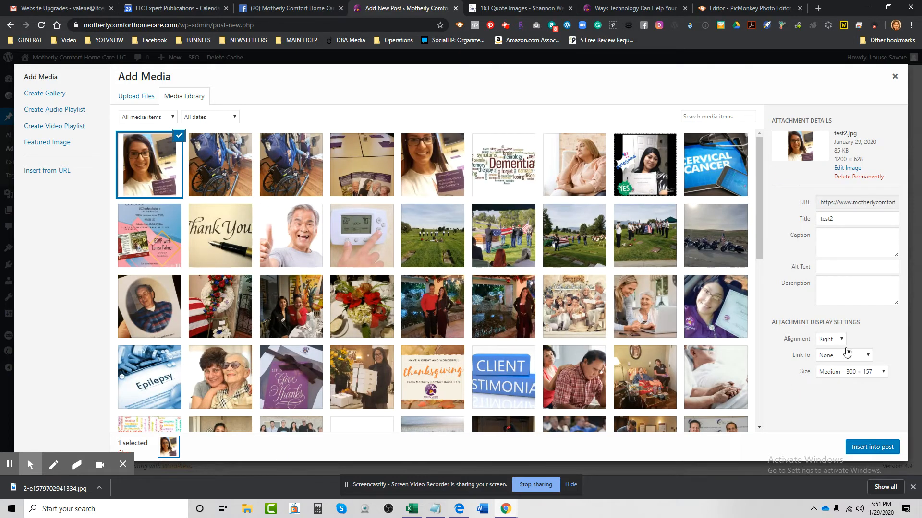
# - Insert the test2 image above the body text with centre alignment and Medium size, 300 x 157
pyautogui.click(821, 338)
pyautogui.click(826, 355)
pyautogui.click(841, 372)
pyautogui.click(842, 391)
pyautogui.click(872, 447)
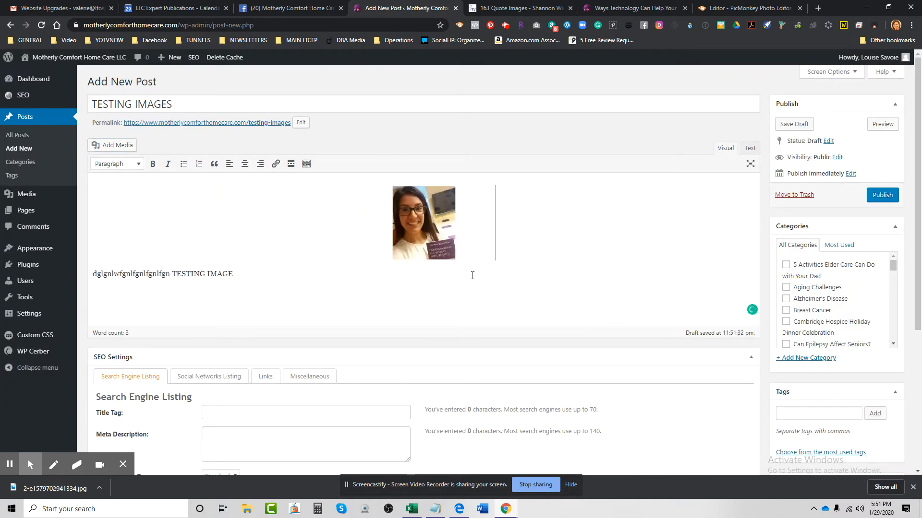
# - Set test2 from the media library as the post's featured image
pyautogui.scroll(-3, 706, 412)
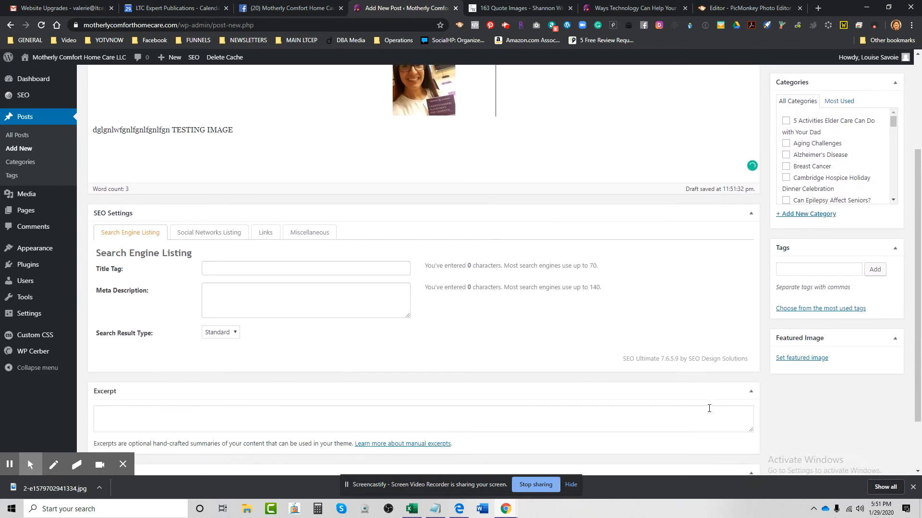
pyautogui.click(800, 359)
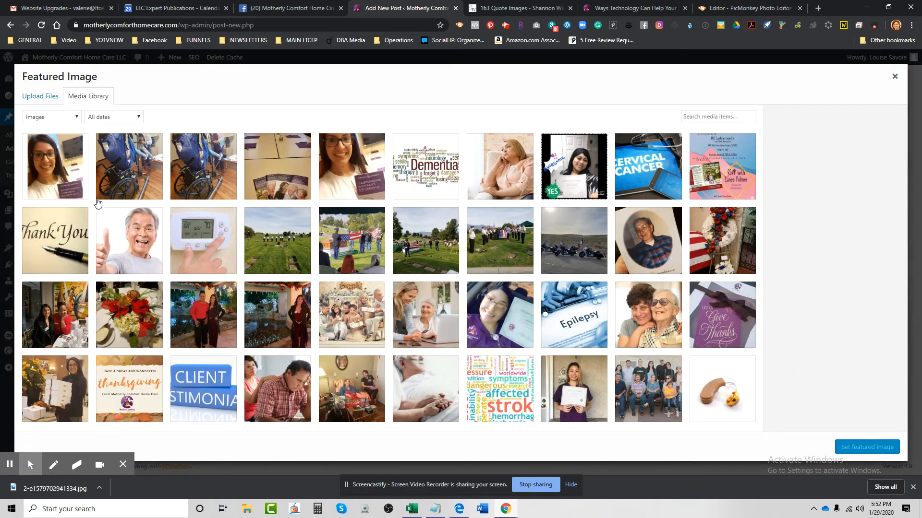
pyautogui.click(91, 196)
pyautogui.click(859, 447)
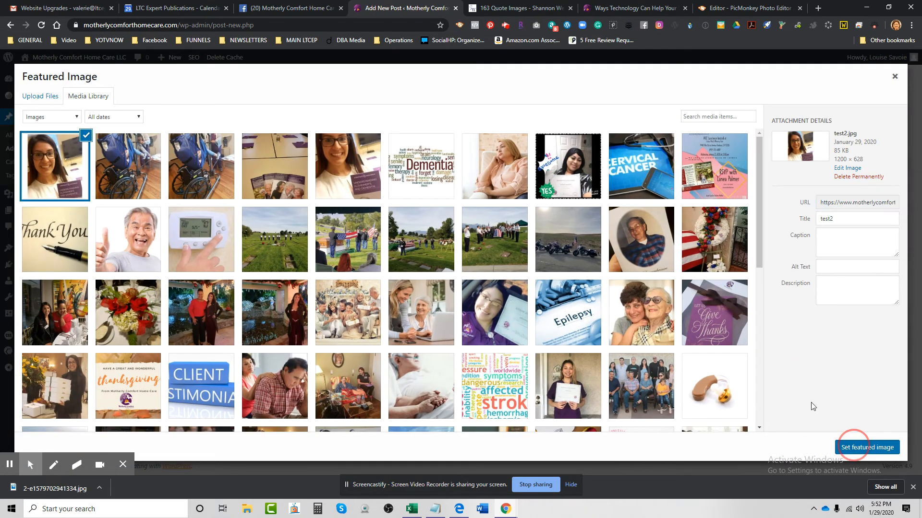
pyautogui.scroll(-2, 468, 395)
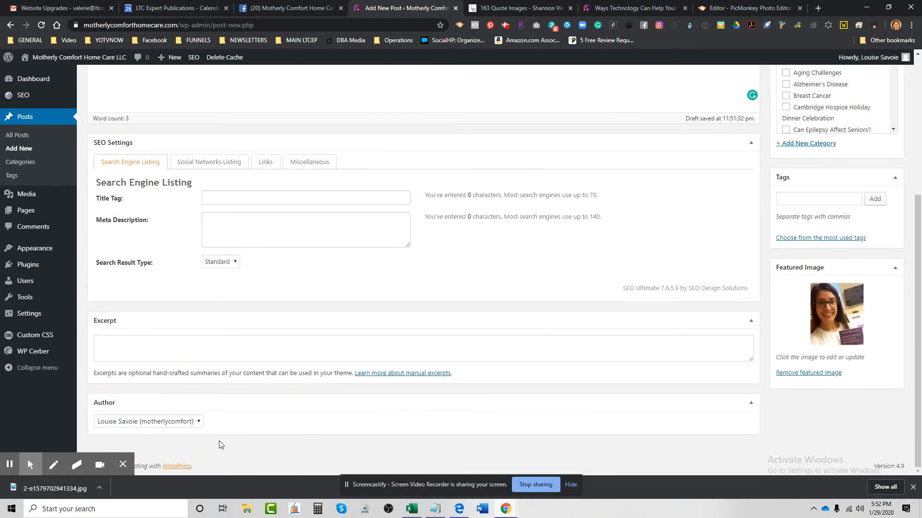
# - Assign the post to the last author in the author list
pyautogui.click(156, 422)
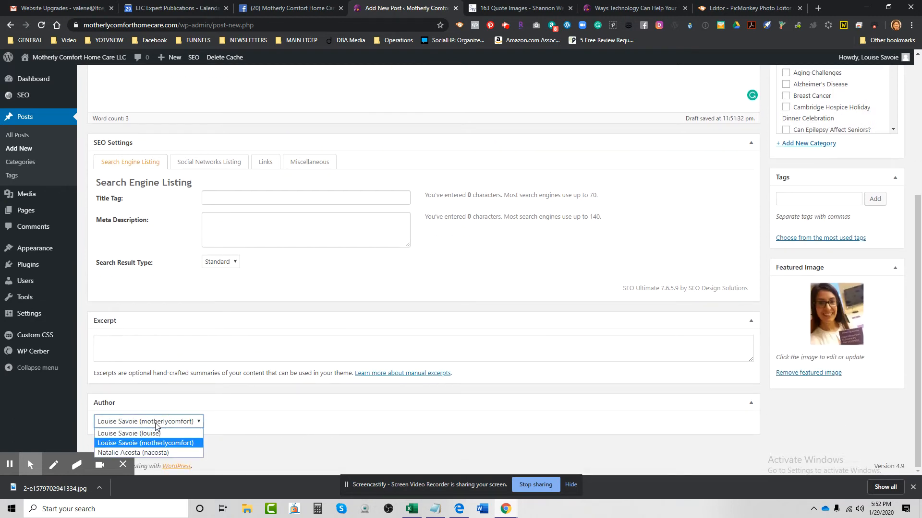
pyautogui.click(163, 453)
# - Set the newest media library image, test2, as the image in the post's Social Networks Listing SEO settings
pyautogui.scroll(4, 281, 425)
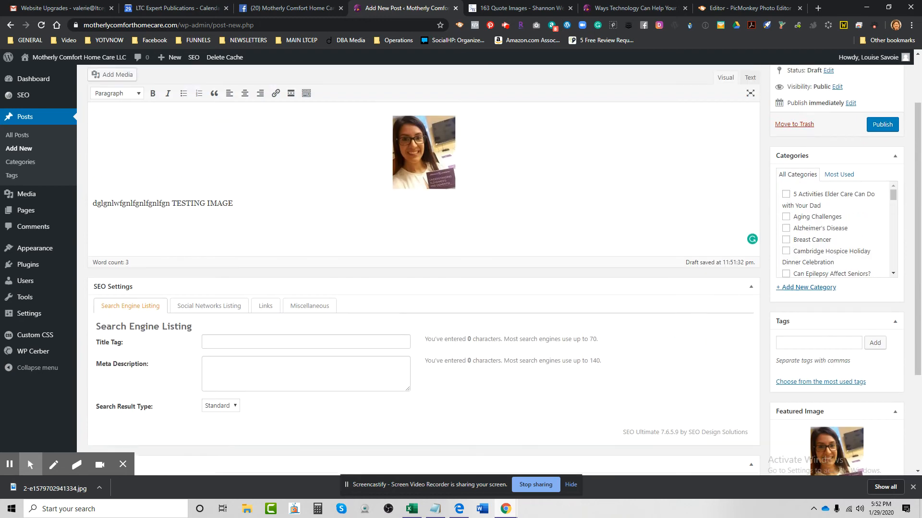
pyautogui.click(209, 354)
pyautogui.scroll(-1, 359, 434)
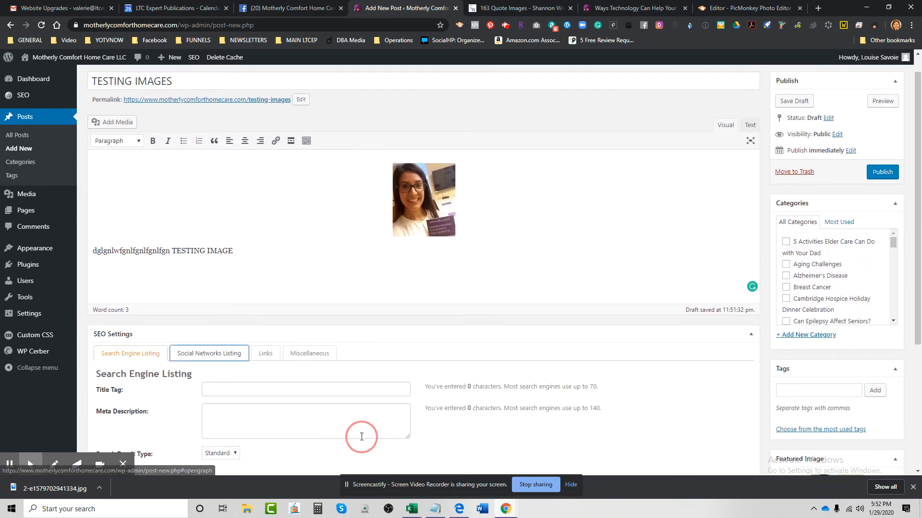
pyautogui.click(245, 313)
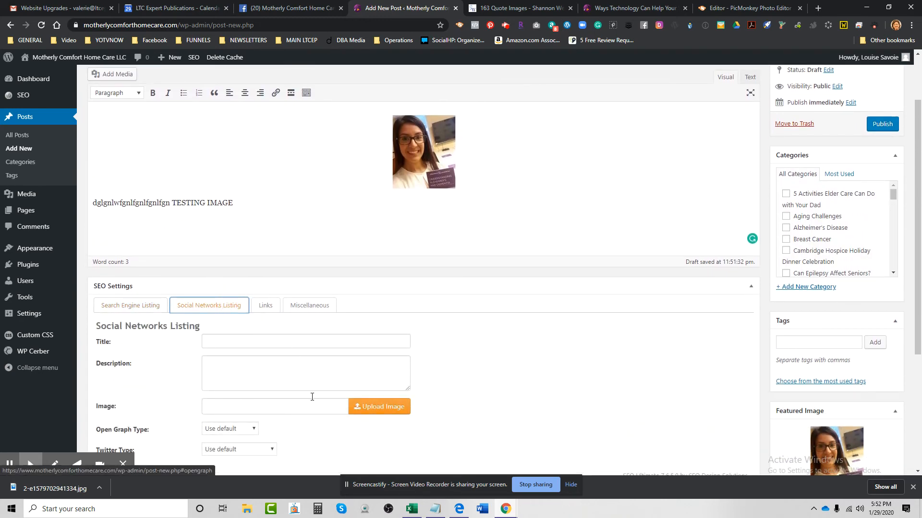
pyautogui.scroll(-3, 360, 262)
pyautogui.click(377, 263)
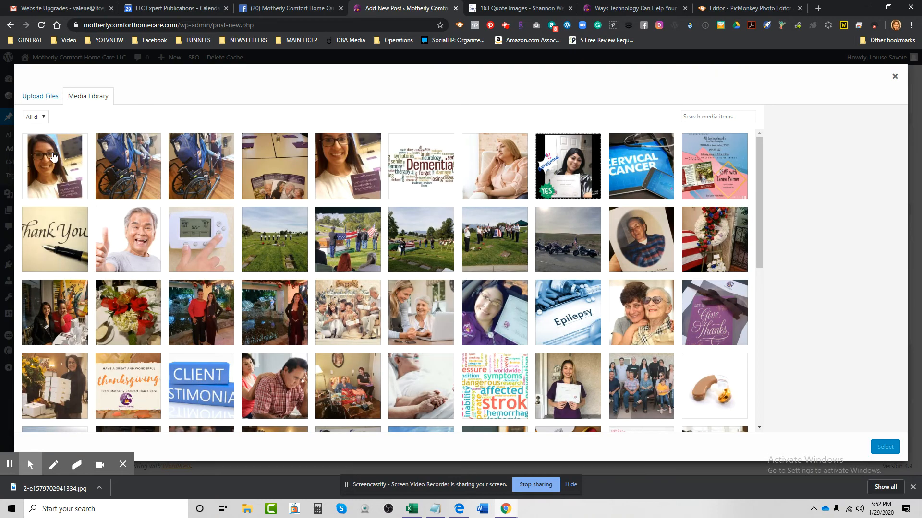
pyautogui.click(882, 450)
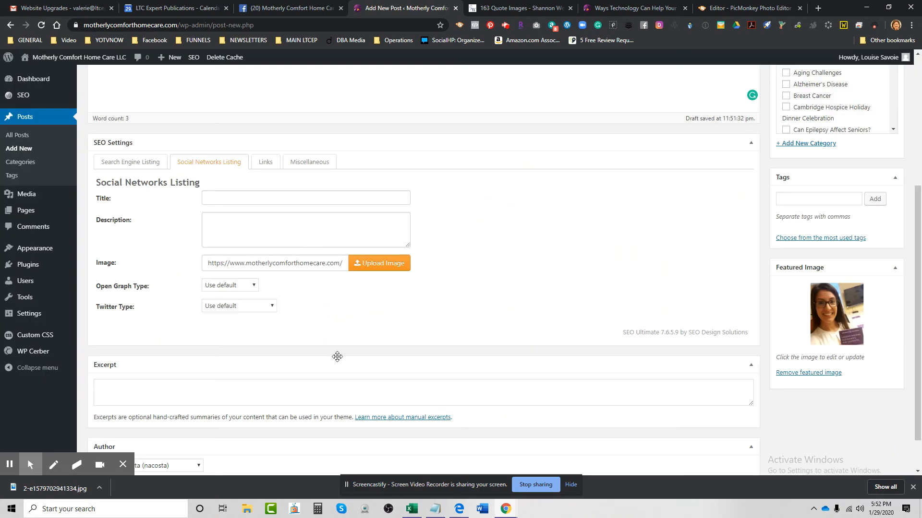
# - Put the post in the Alzheimer's Disease category and publish it
pyautogui.scroll(5, 530, 407)
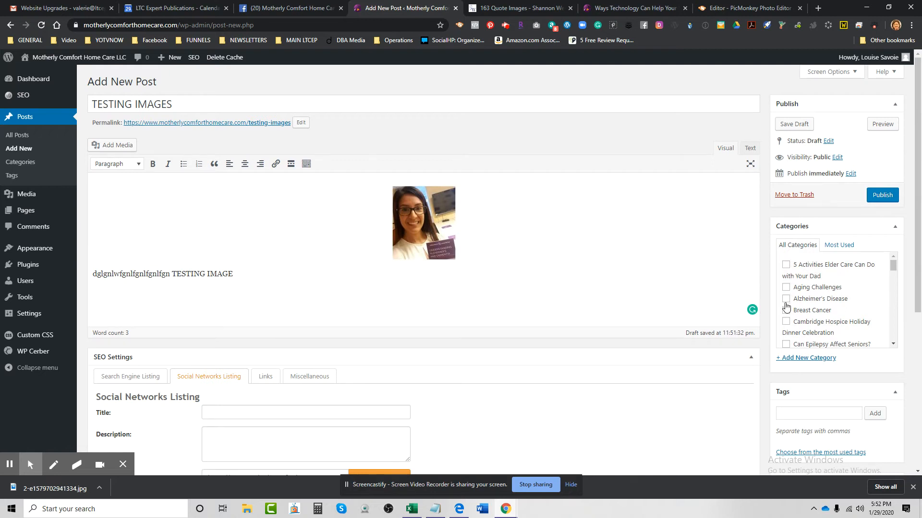
pyautogui.click(786, 299)
pyautogui.click(885, 196)
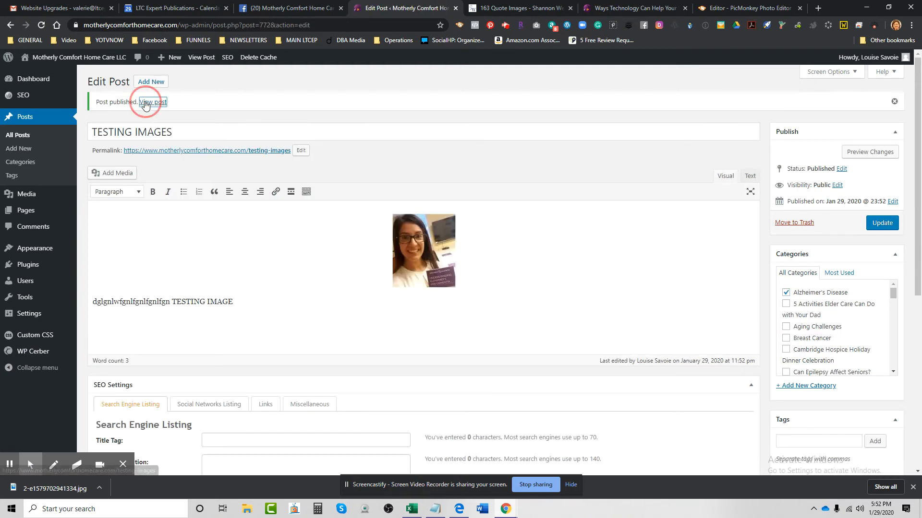
# - View the published post on the site and examine its header image, body image and author section
pyautogui.click(149, 102)
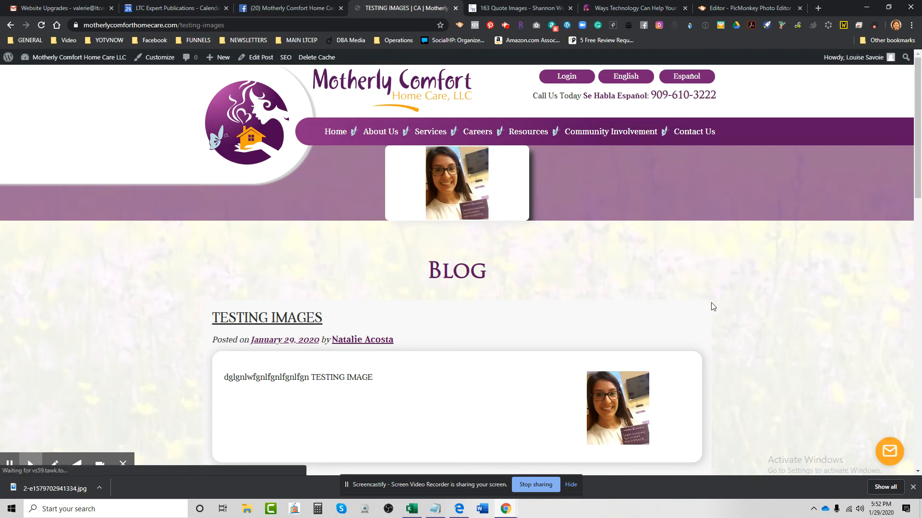
pyautogui.scroll(-2, 709, 304)
pyautogui.scroll(1, 480, 144)
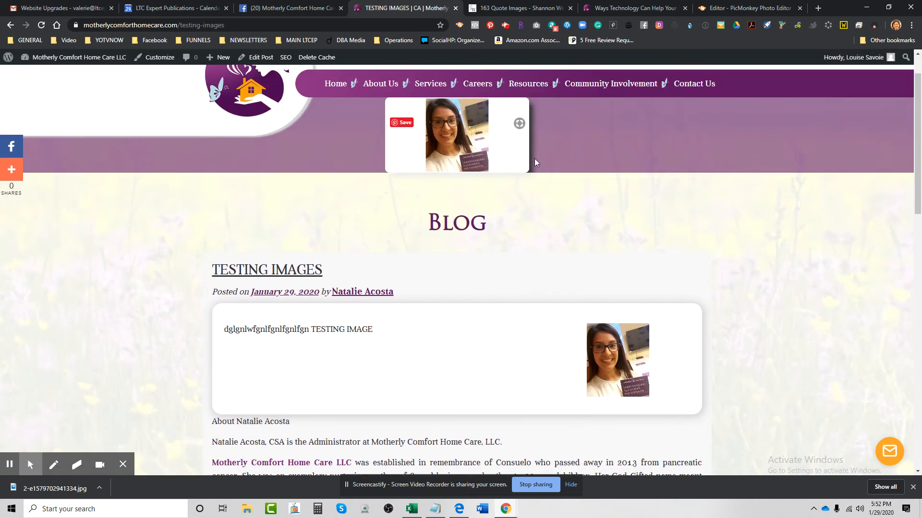
pyautogui.scroll(-4, 752, 313)
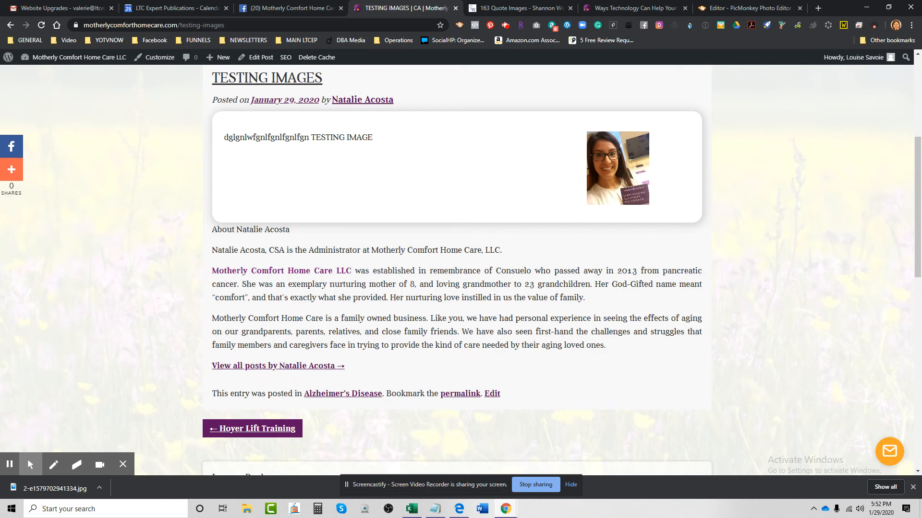
pyautogui.scroll(-2, 456, 269)
pyautogui.scroll(1, 144, 389)
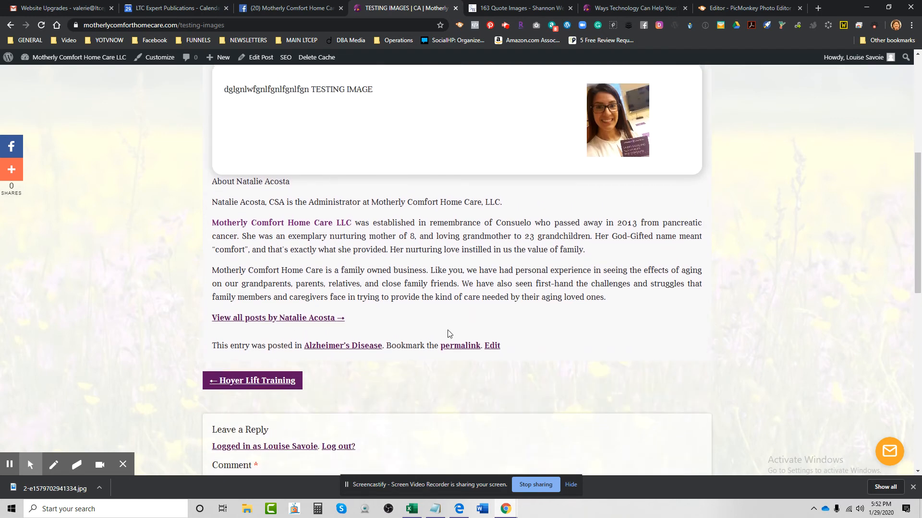
pyautogui.scroll(6, 428, 295)
# - Switch to the Motherly Comfort Home Care Facebook page, reload its posts and examine the TESTING IMAGES post's image preview
pyautogui.click(280, 8)
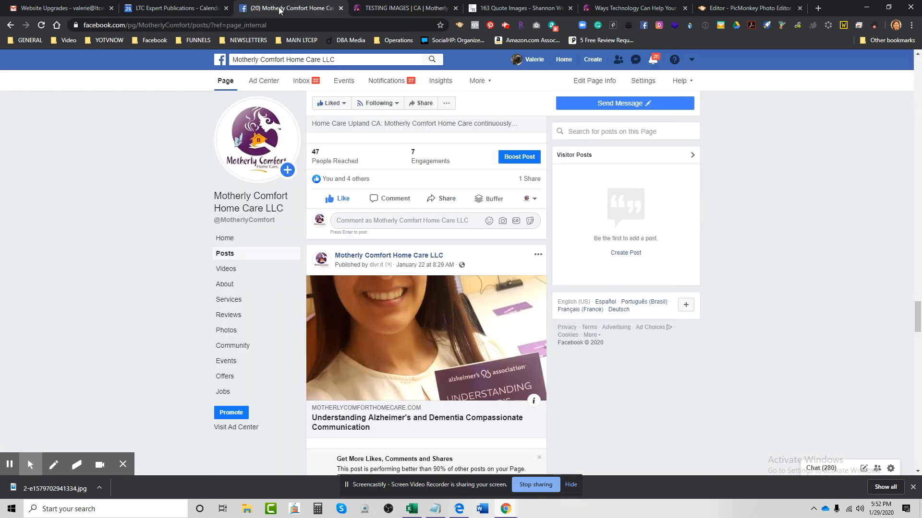
pyautogui.click(41, 26)
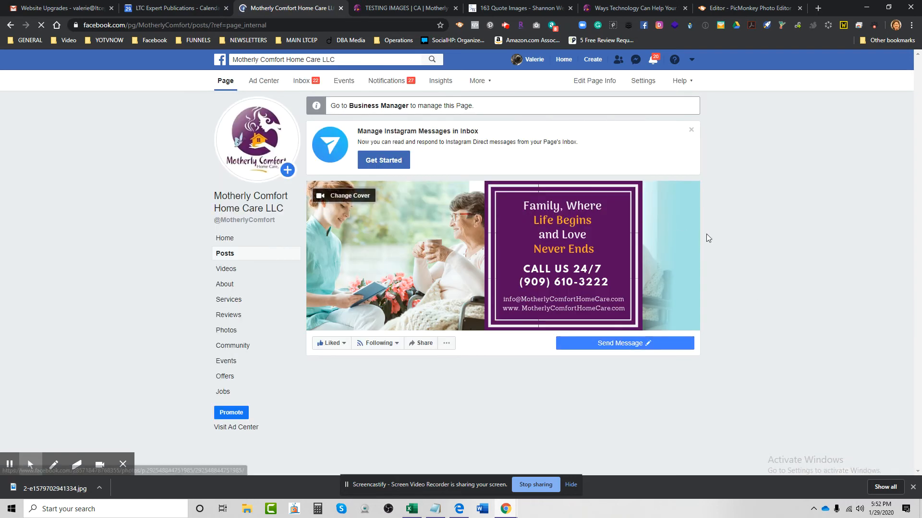
pyautogui.click(505, 26)
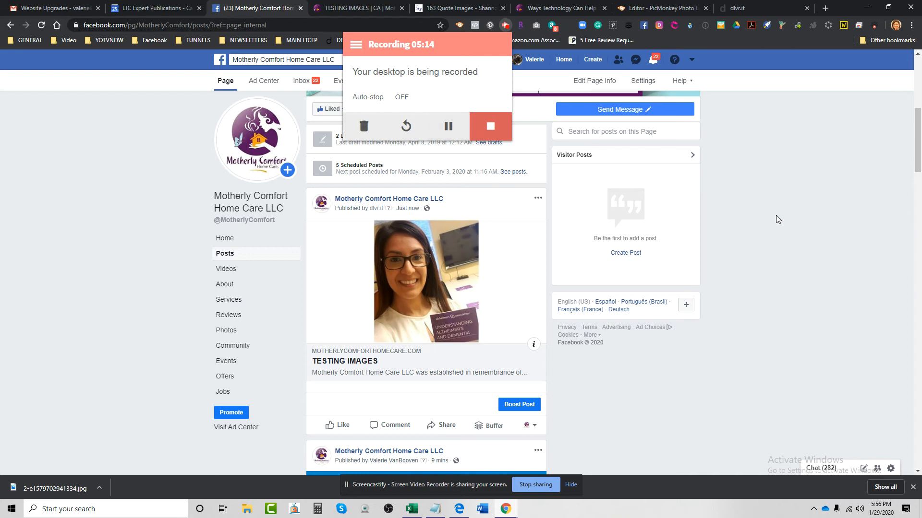
pyautogui.scroll(1, 777, 218)
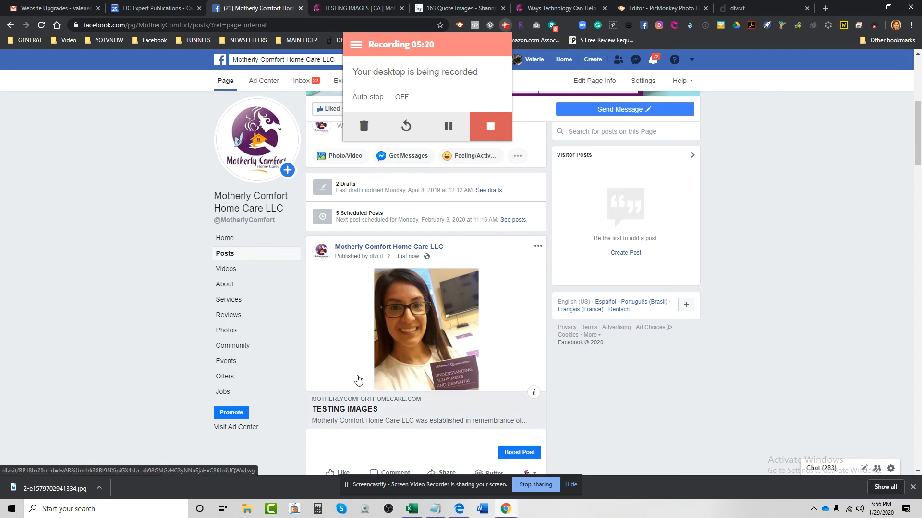
pyautogui.scroll(-1, 518, 379)
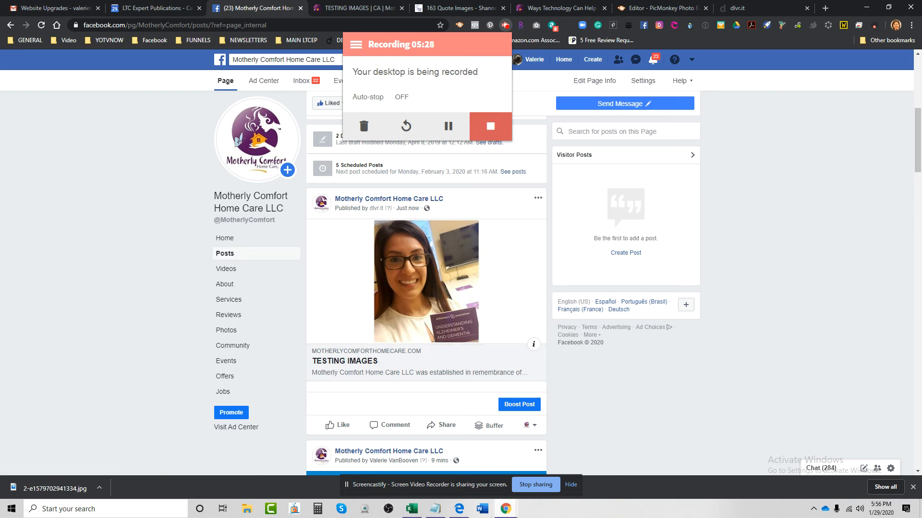
# - Review the Facebook image size note in Notepad, and compare the TESTING IMAGES post with the one below it on the Facebook page
pyautogui.click(435, 509)
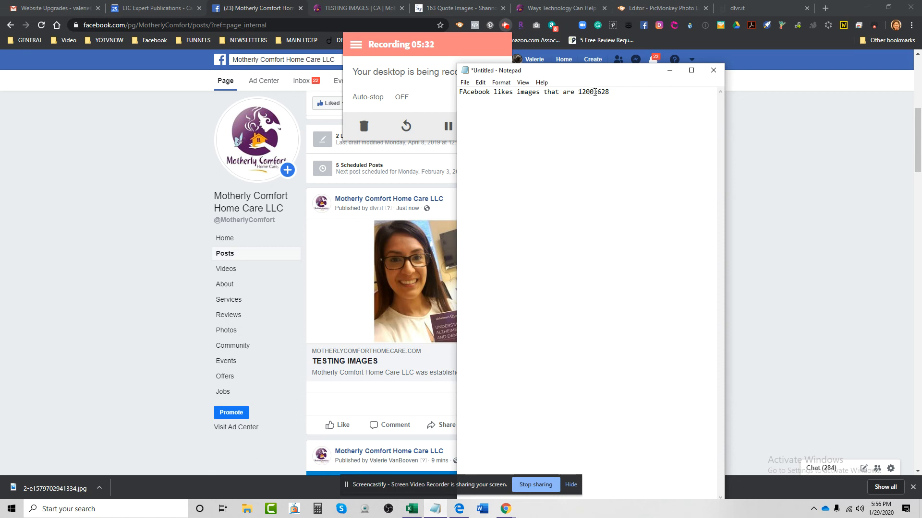
pyautogui.click(669, 70)
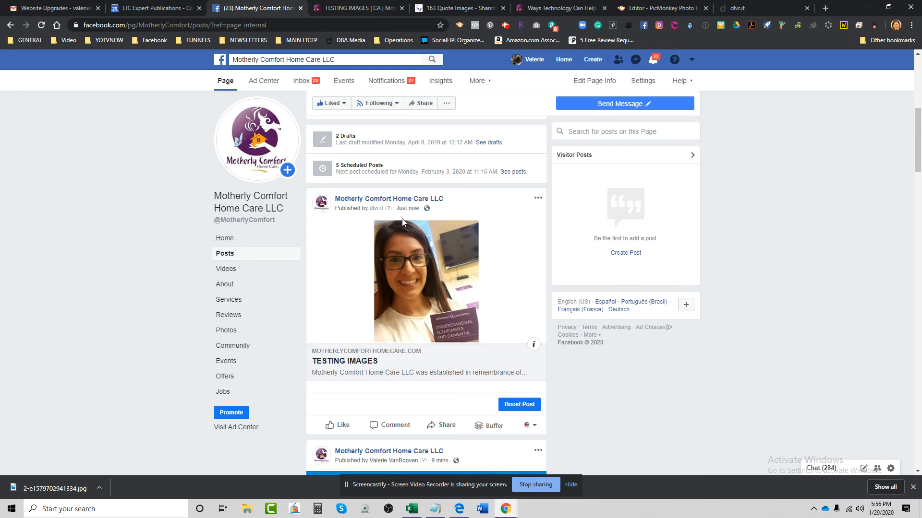
pyautogui.scroll(-2, 457, 385)
pyautogui.scroll(-5, 457, 384)
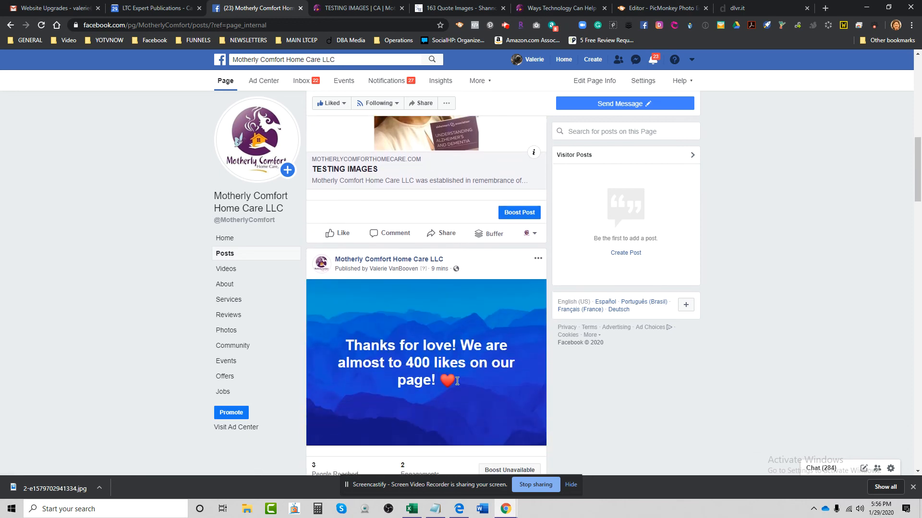
pyautogui.scroll(7, 456, 379)
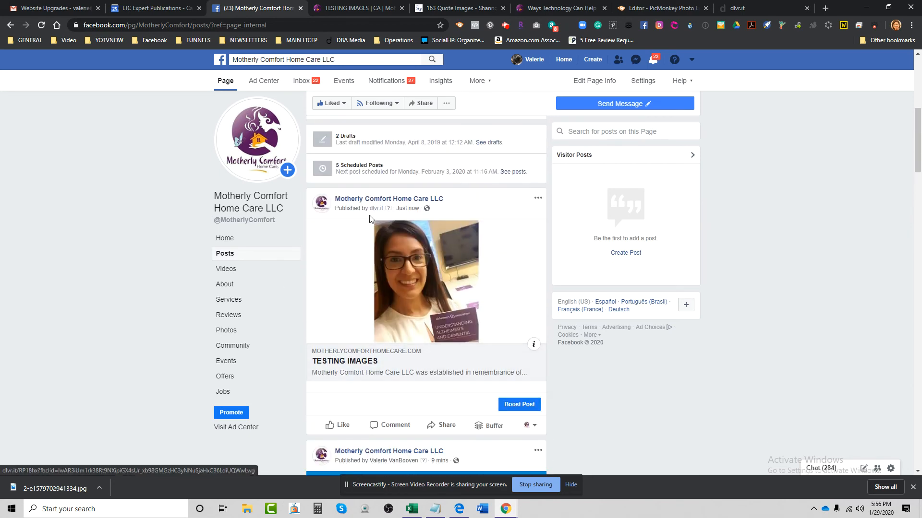